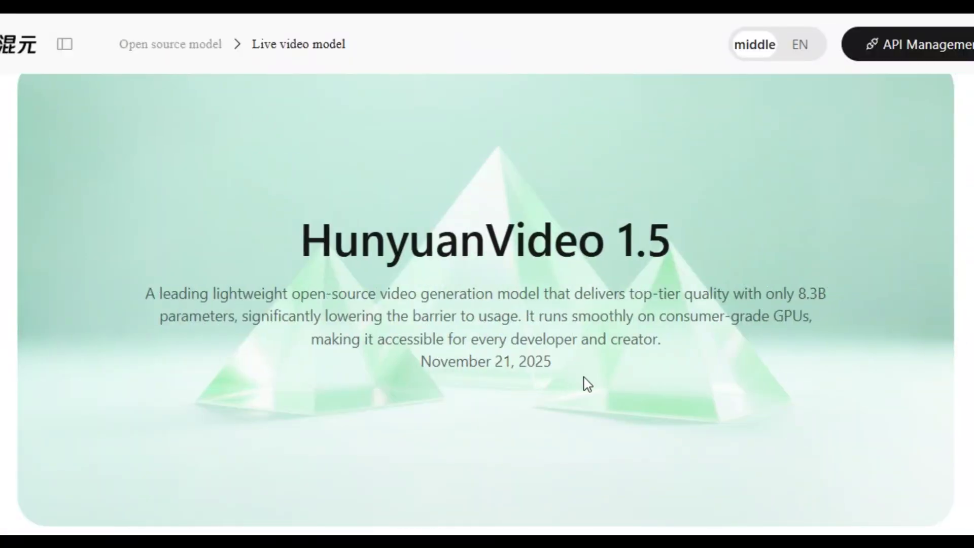
Step: Scroll the HunyuanVideo 1.5 showcase from Strong Instruction Following down to Camera movement
scroll(589, 384, down, 10)
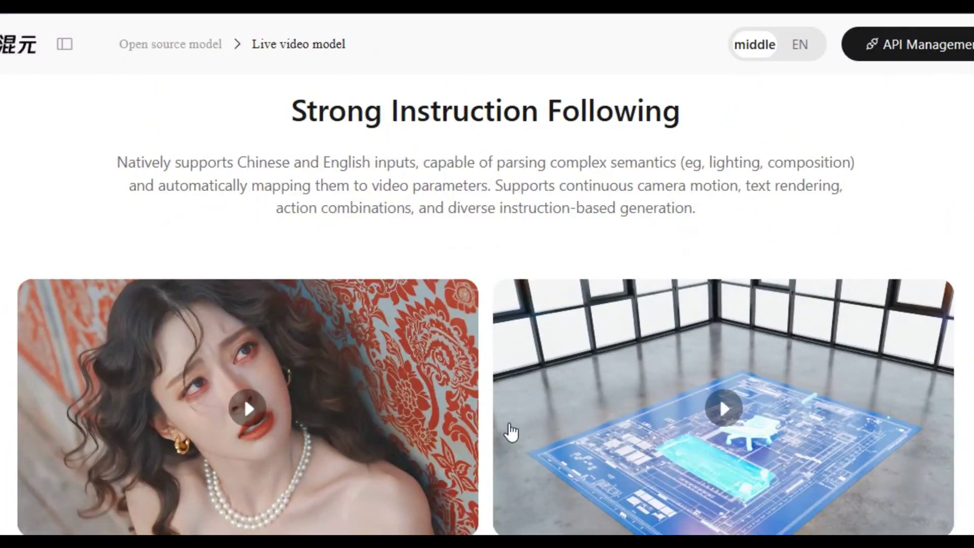
scroll(509, 431, down, 5)
scroll(511, 431, down, 12)
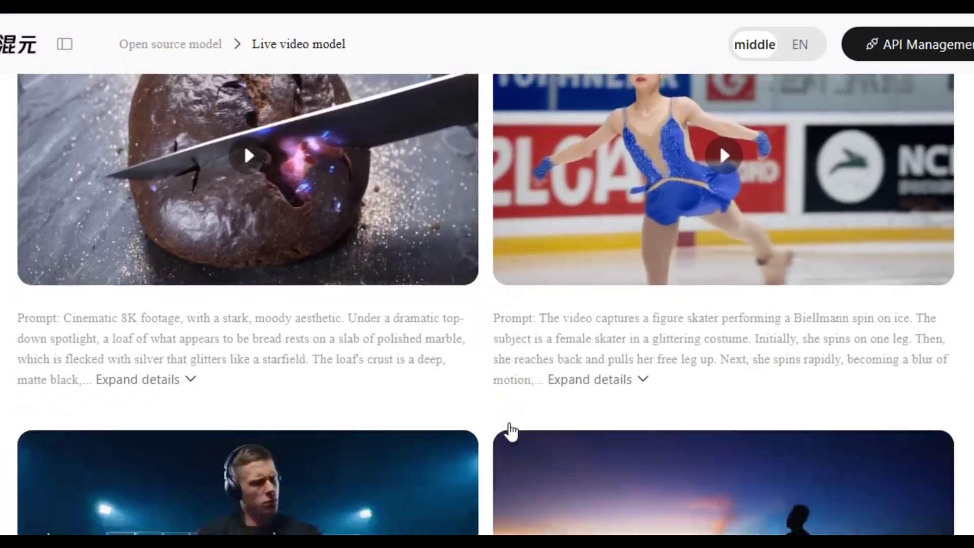
scroll(509, 423, down, 15)
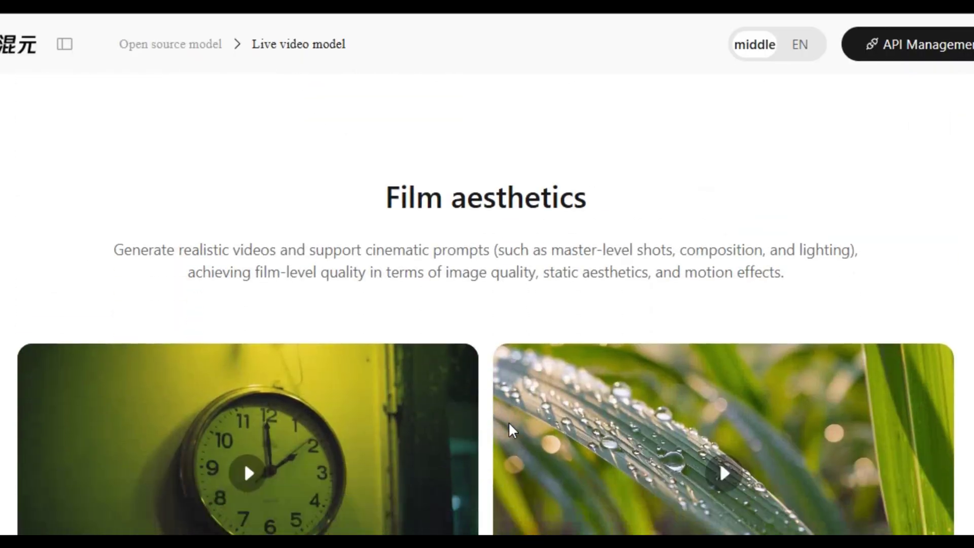
scroll(509, 424, down, 20)
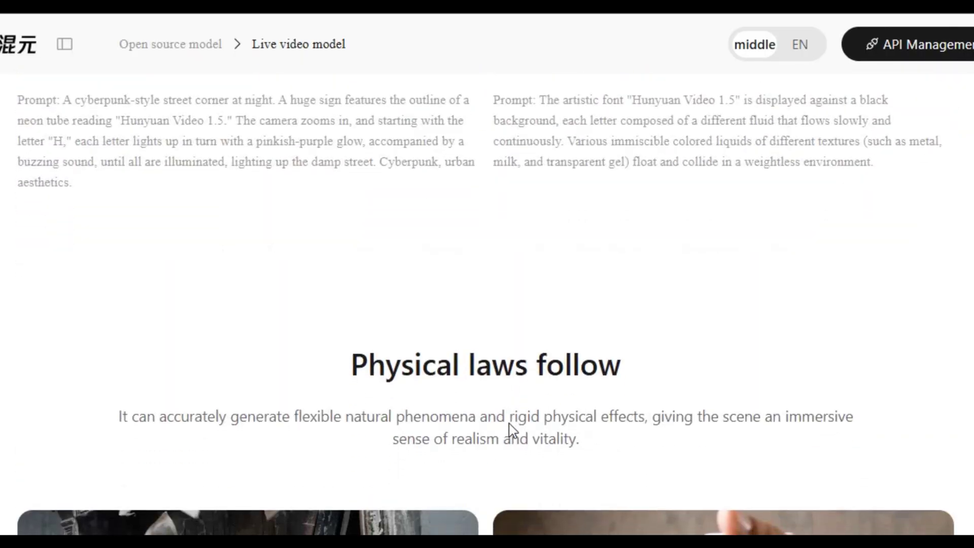
scroll(509, 424, down, 20)
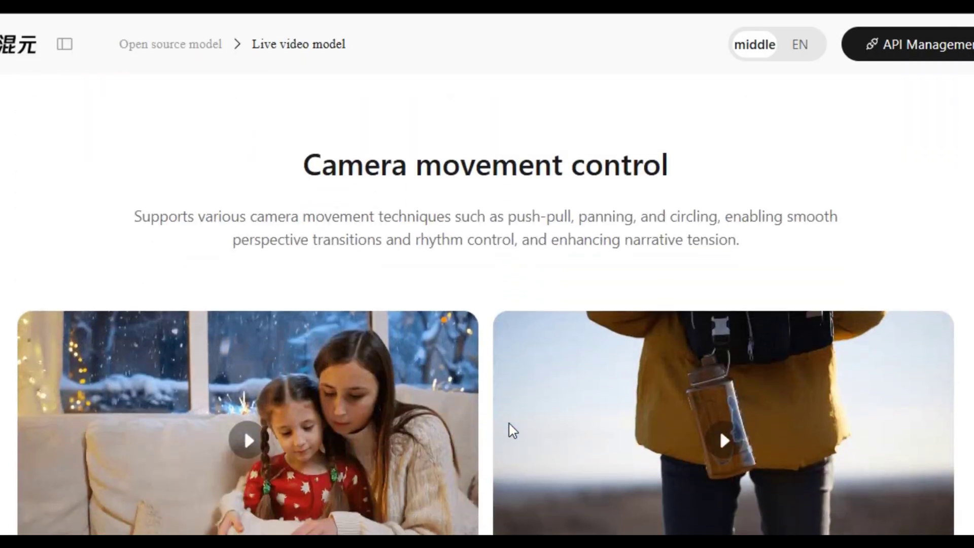
scroll(511, 430, down, 20)
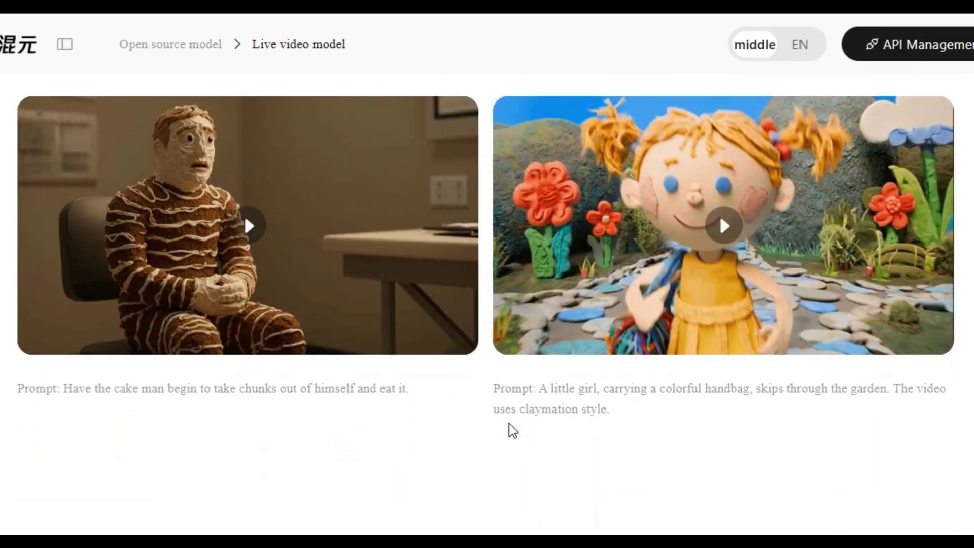
scroll(510, 430, down, 10)
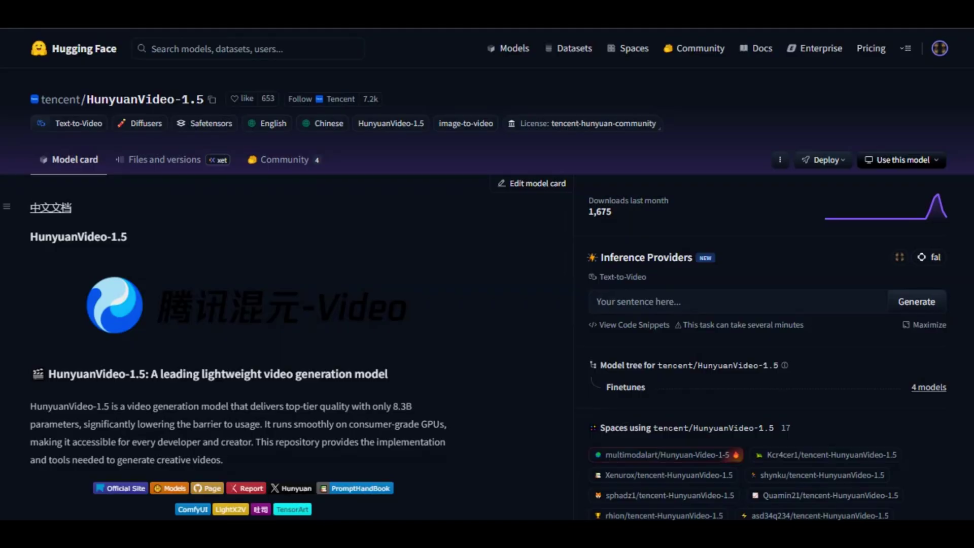
Step: Scroll the tencent/HunyuanVideo-1.5 model card down to Dependencies and Installation
scroll(487, 274, down, 15)
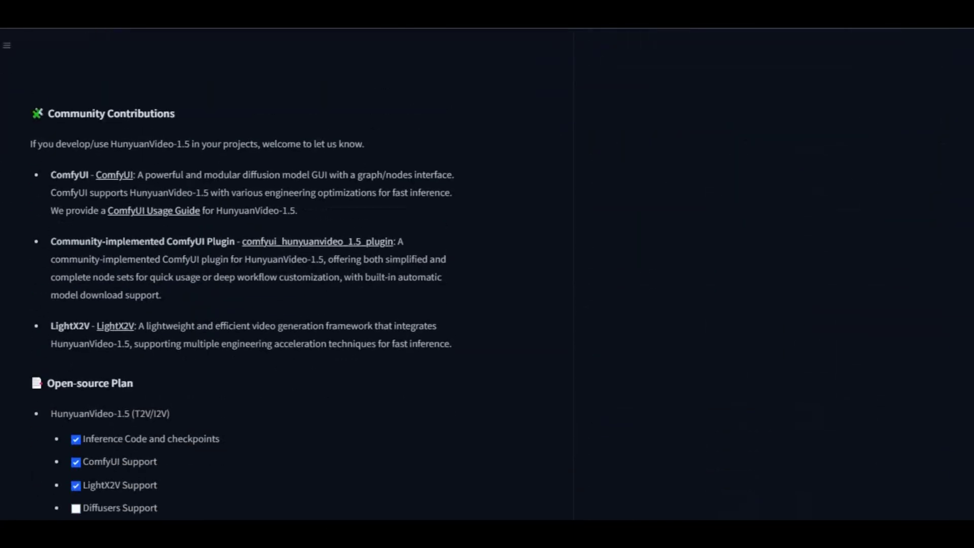
scroll(487, 274, down, 15)
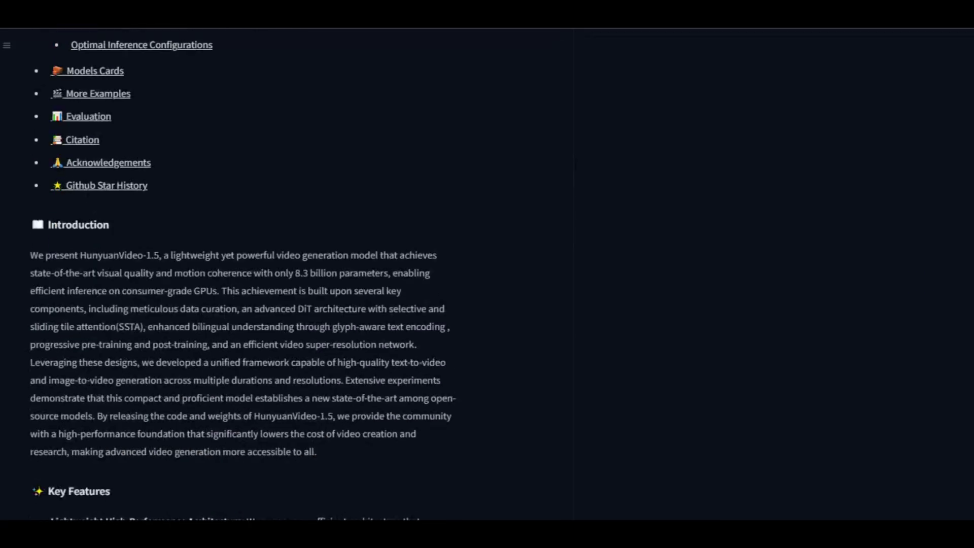
scroll(487, 274, down, 20)
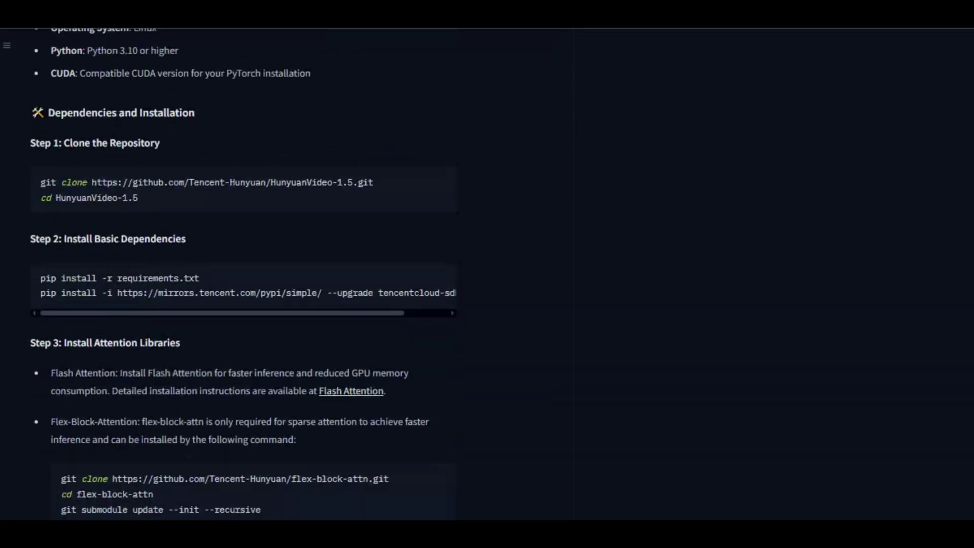
scroll(487, 274, down, 10)
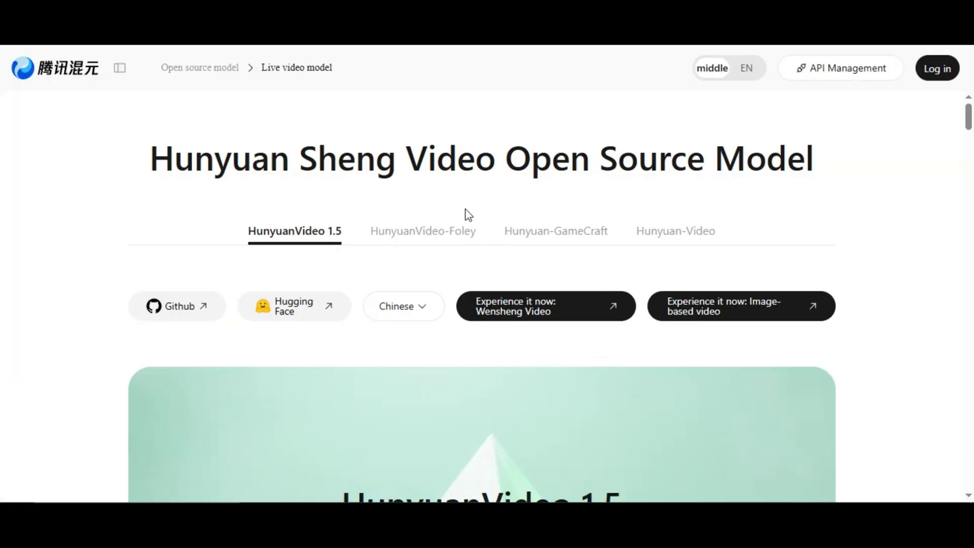
Step: Bring up the Log in dialog and switch to the Mail email-code login option
scroll(501, 384, down, 15)
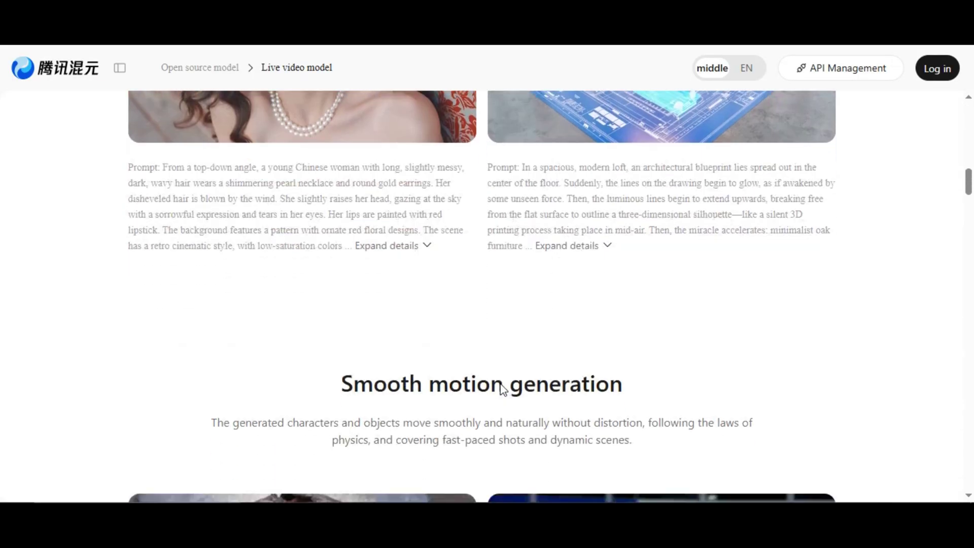
scroll(500, 384, down, 15)
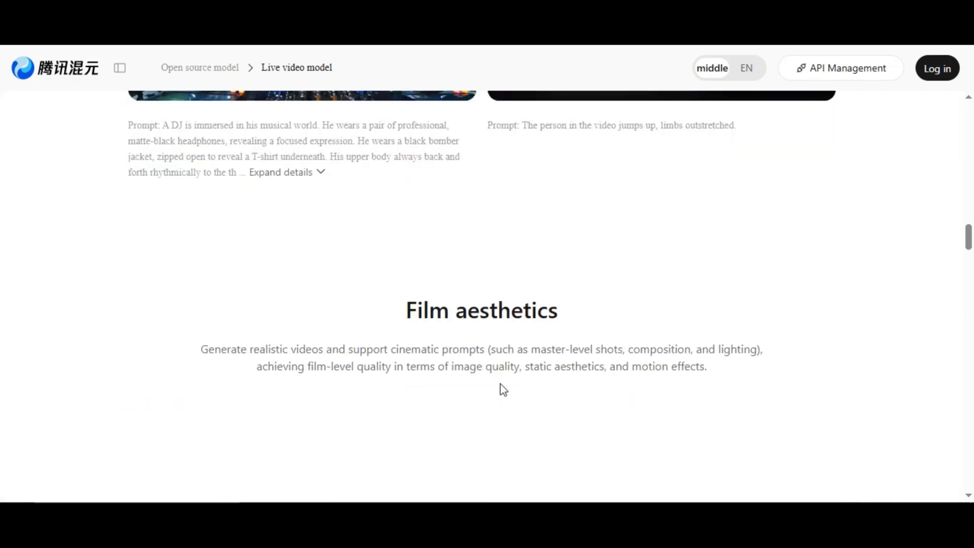
scroll(504, 390, down, 15)
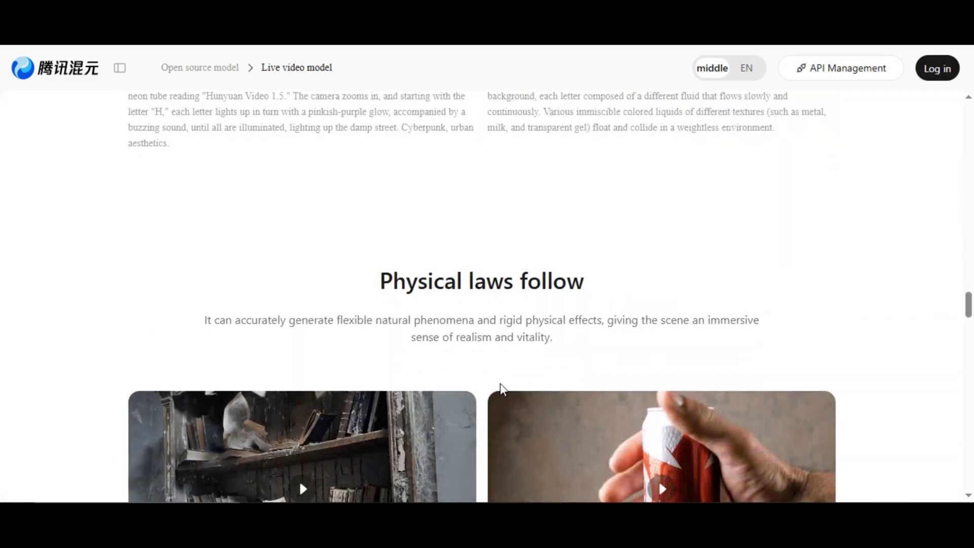
scroll(500, 388, down, 5)
click(936, 69)
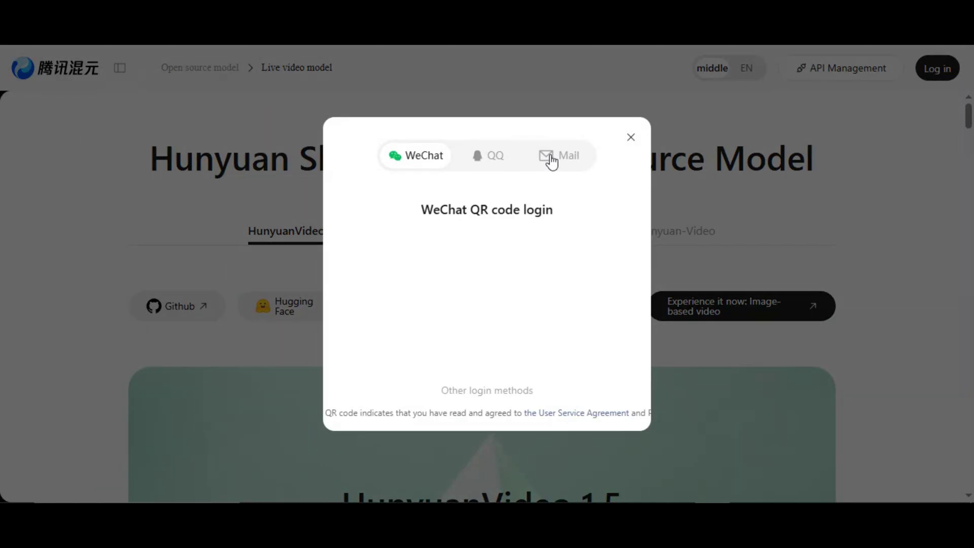
click(550, 160)
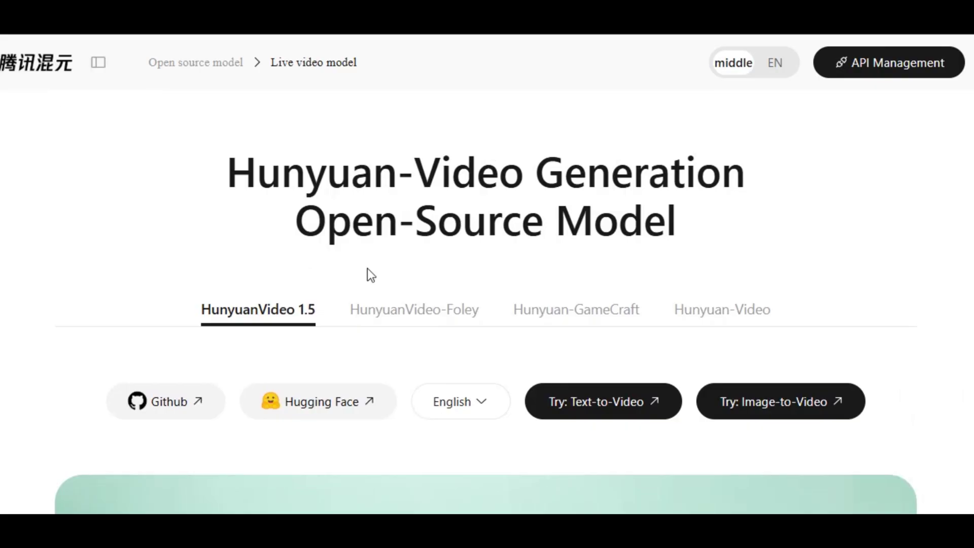
scroll(368, 275, down, 2)
scroll(367, 269, down, 3)
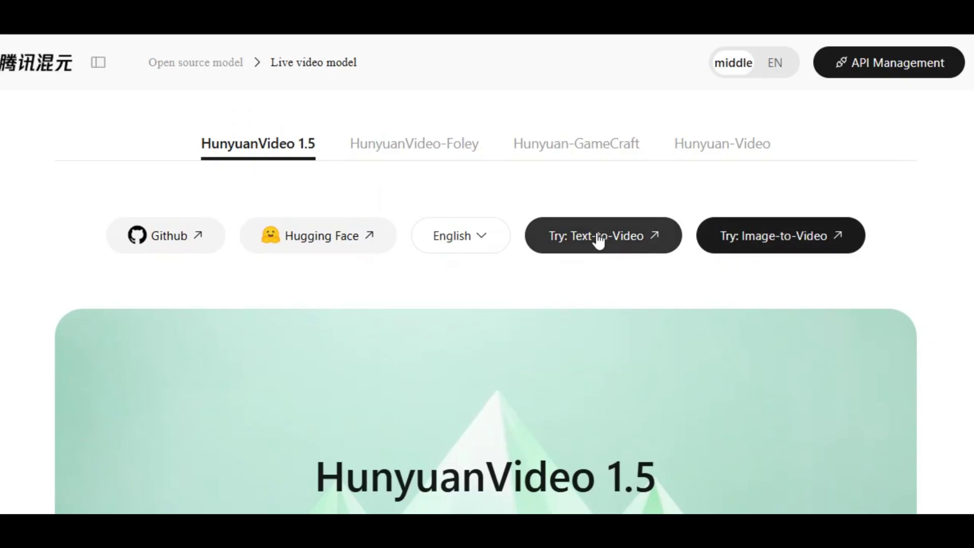
click(602, 239)
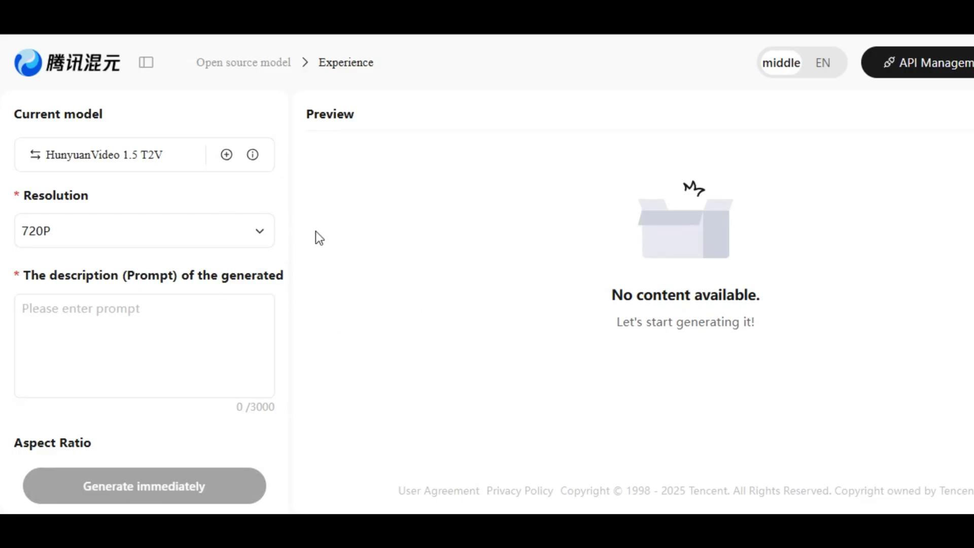
click(154, 155)
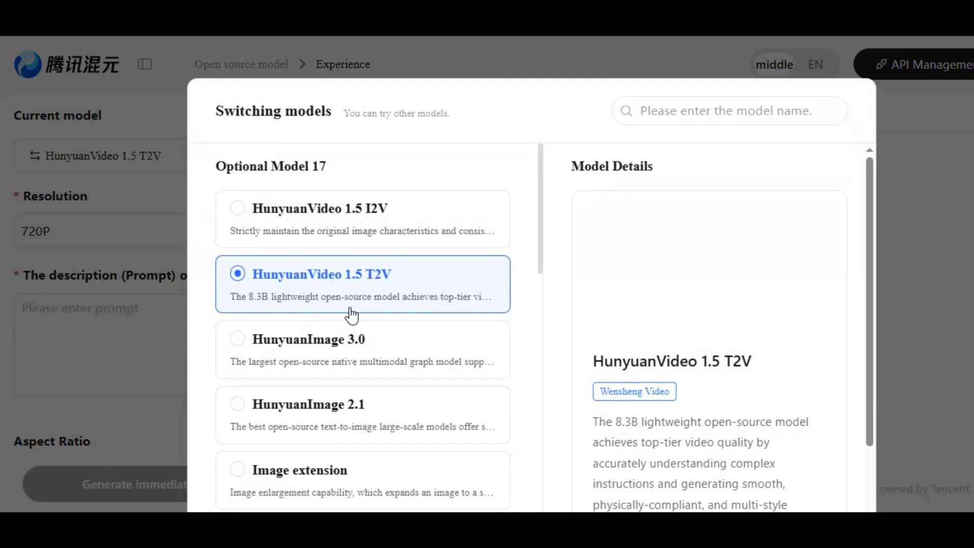
scroll(415, 323, down, 1)
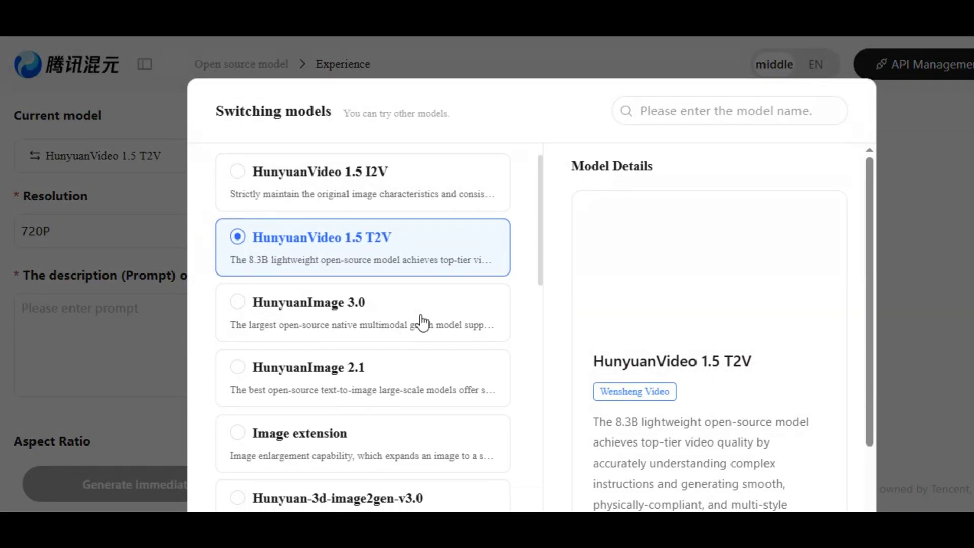
click(393, 198)
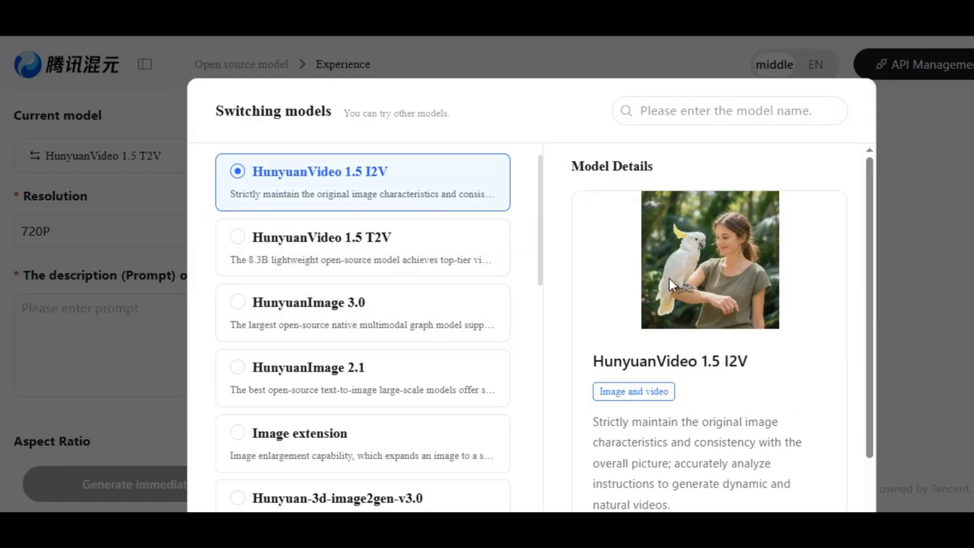
click(428, 259)
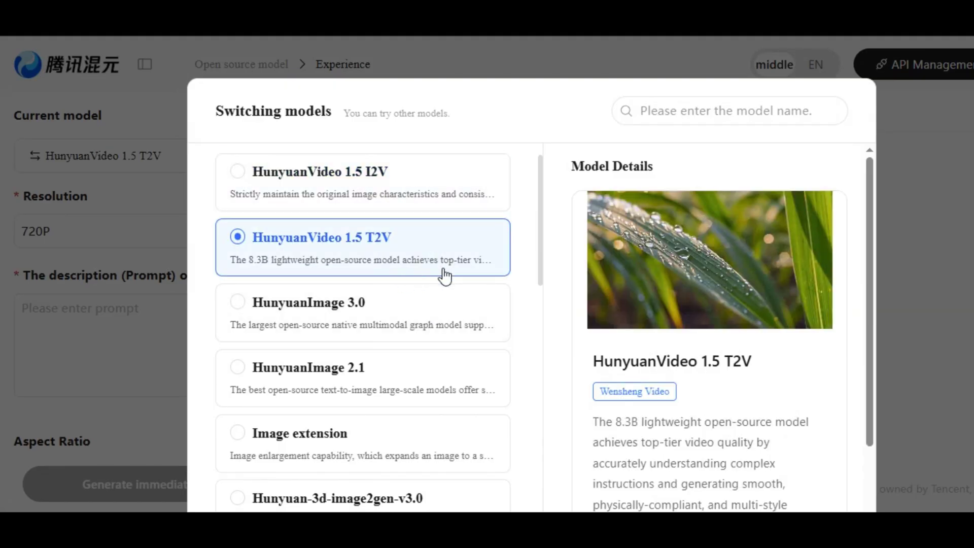
scroll(446, 274, down, 3)
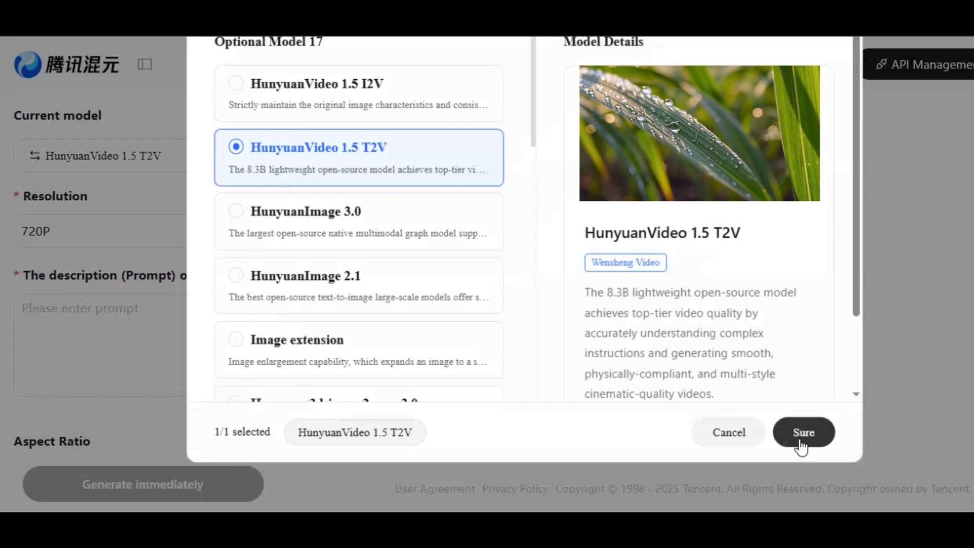
click(800, 447)
Step: Set resolution to 1080P and paste the figure-skater prompt into the description
click(260, 233)
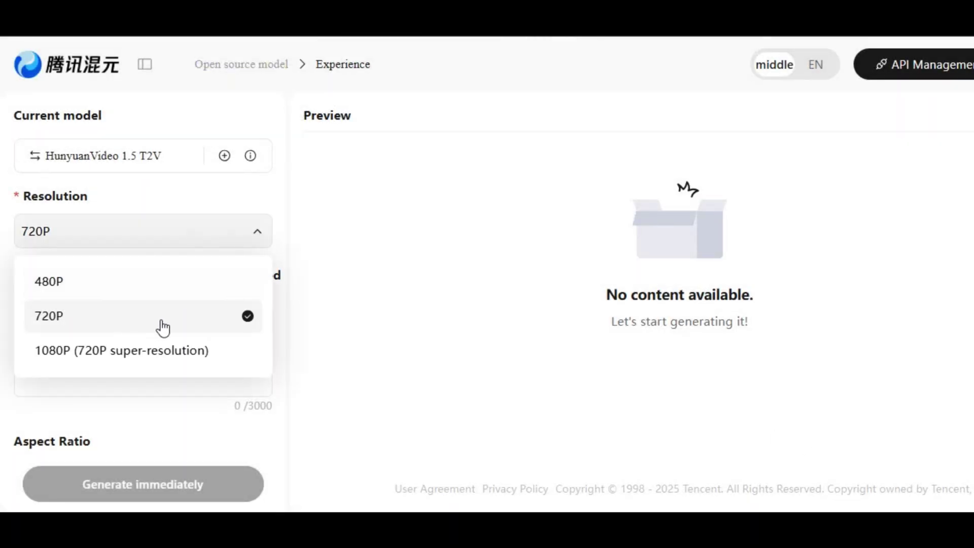
click(205, 351)
right_click(59, 312)
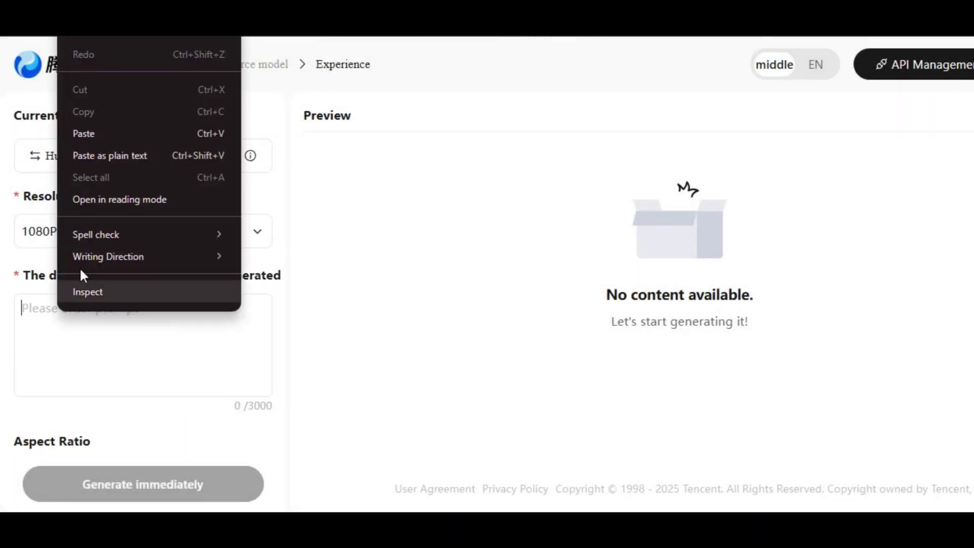
click(92, 130)
scroll(146, 331, down, 5)
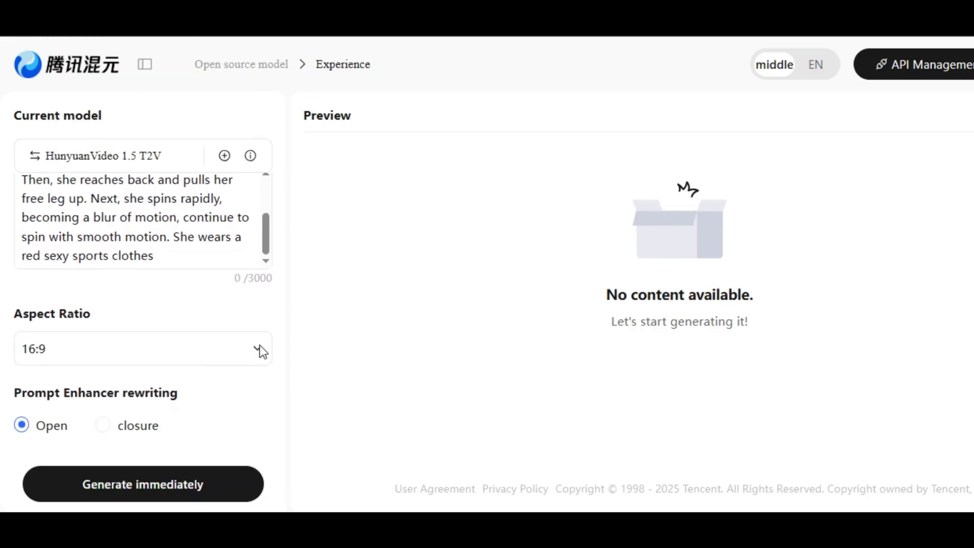
Step: Keep the 16:9 aspect ratio and generate the skating video
click(259, 348)
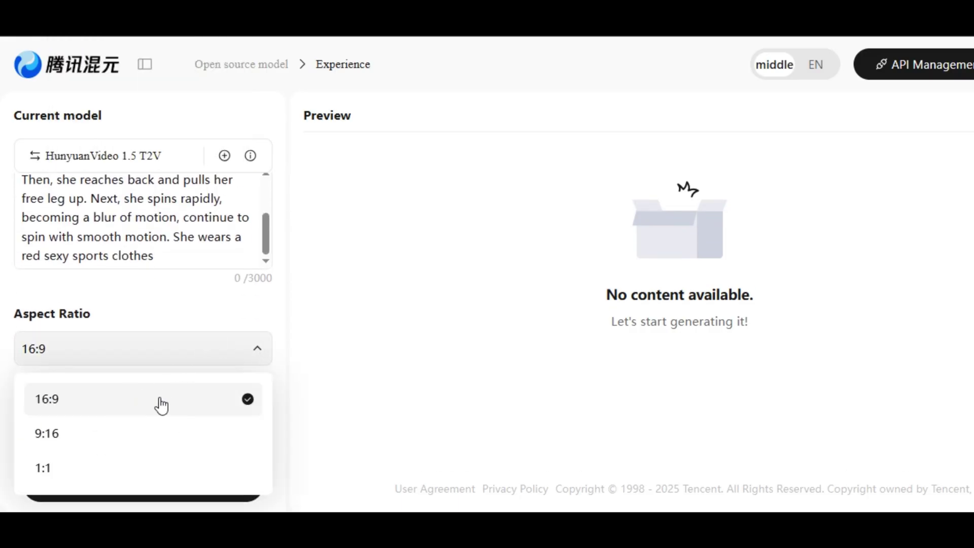
click(99, 410)
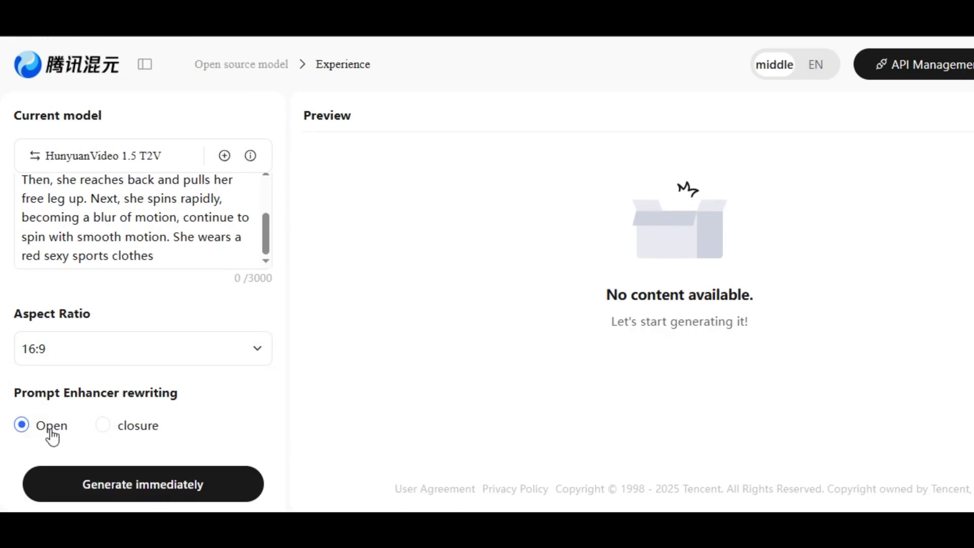
click(161, 482)
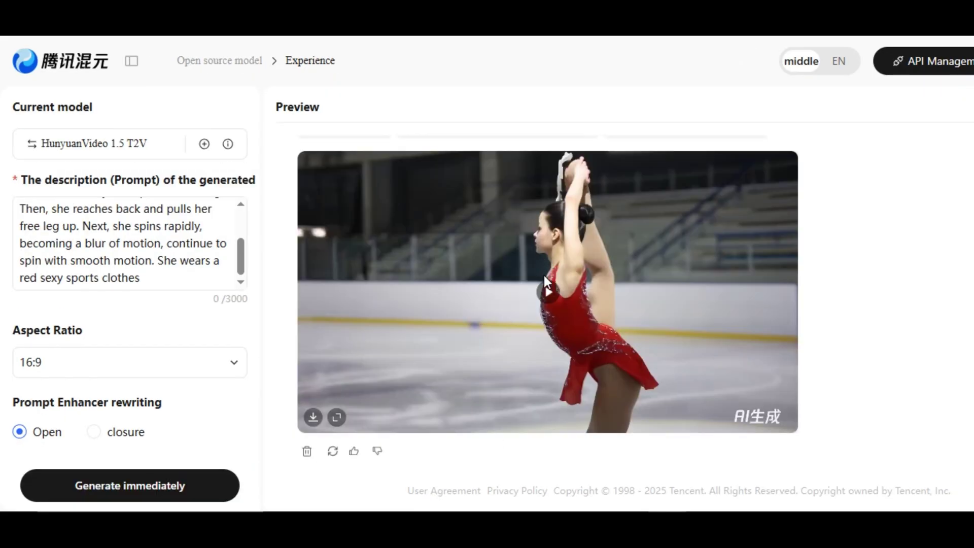
Step: Play the generated figure-skating clip in the Preview
click(547, 293)
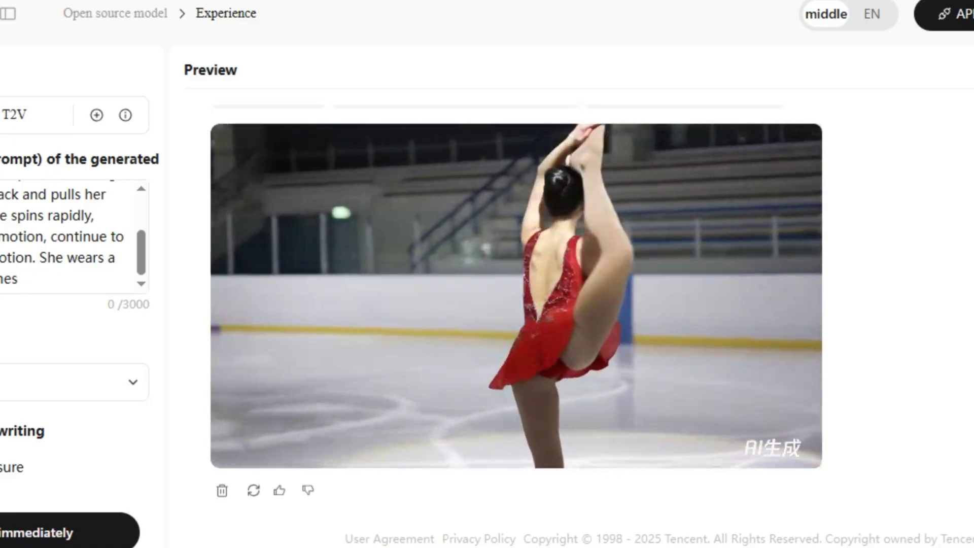
mouse_move(517, 297)
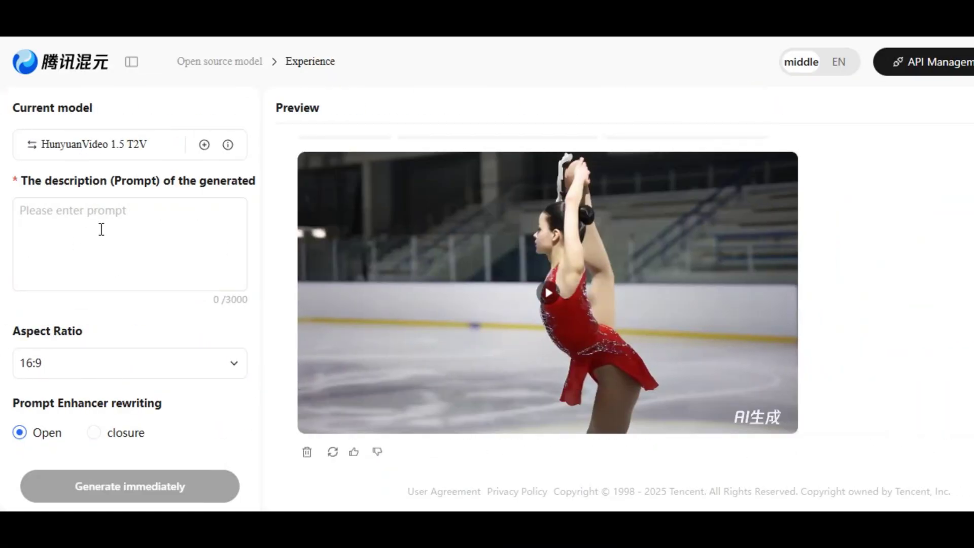
Step: Paste the green soda-can crushing prompt and generate the clip
right_click(33, 212)
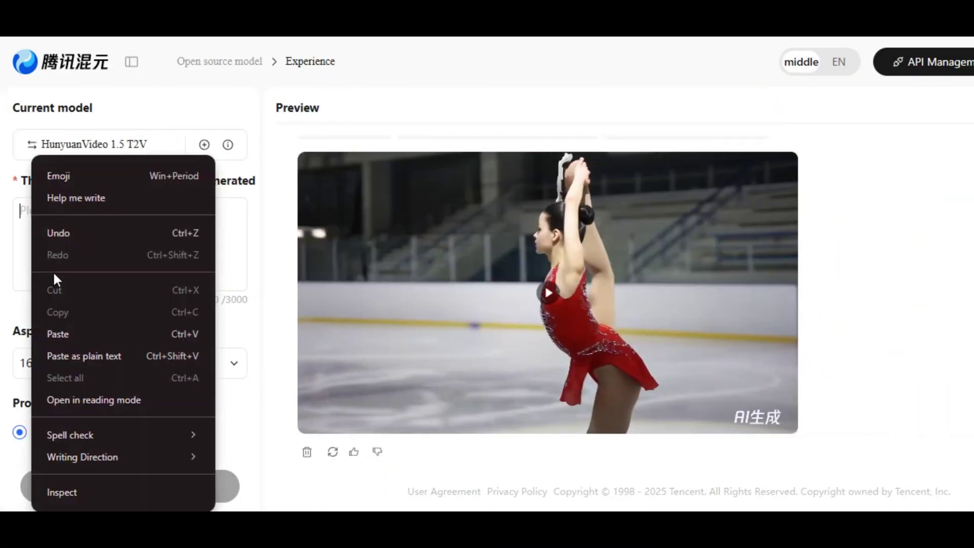
click(69, 334)
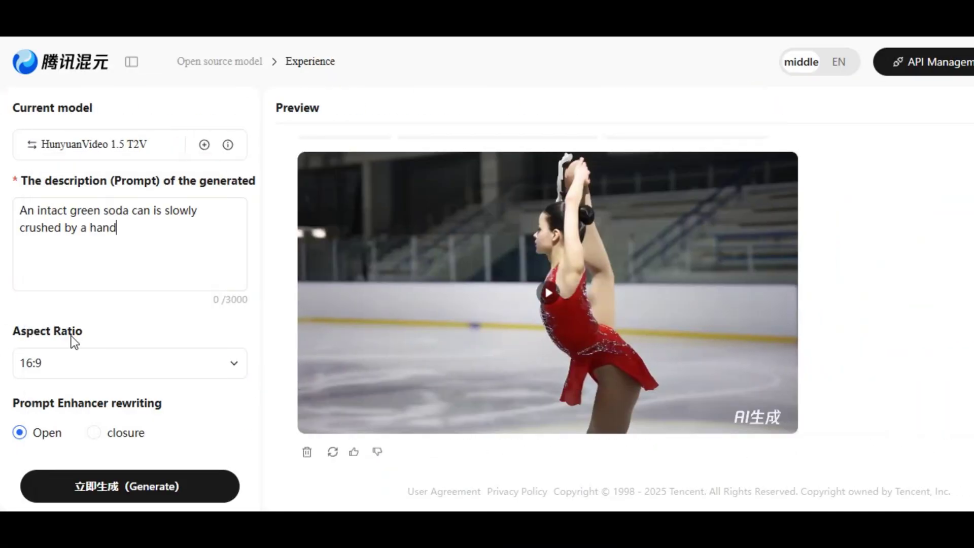
click(190, 484)
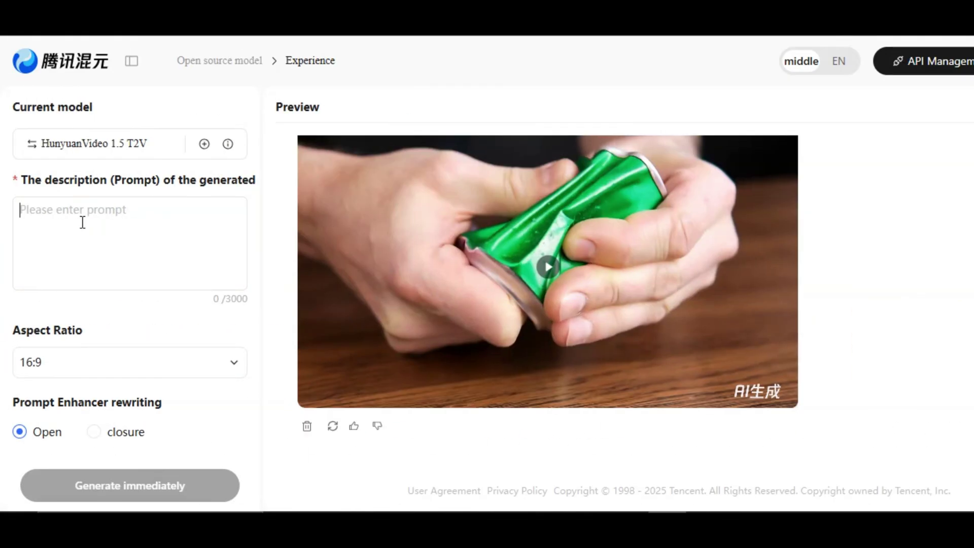
Step: Paste the weightlifting competition TV broadcast prompt and generate the video
right_click(83, 222)
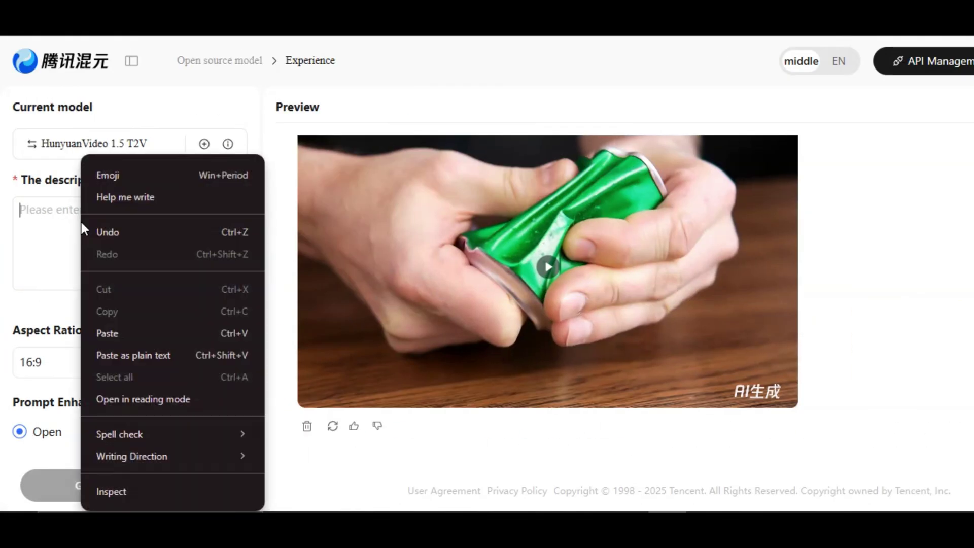
click(126, 327)
scroll(144, 261, up, 5)
scroll(144, 262, up, 3)
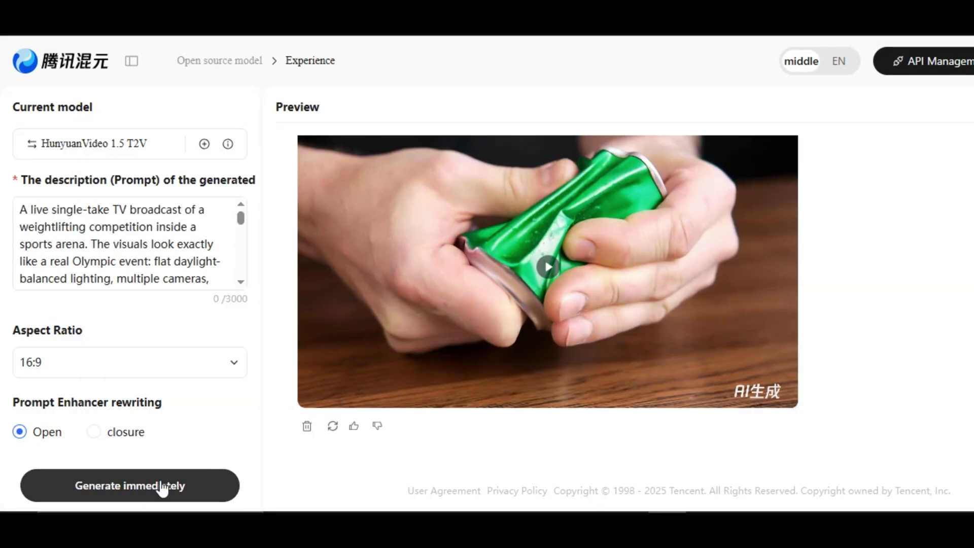
click(162, 487)
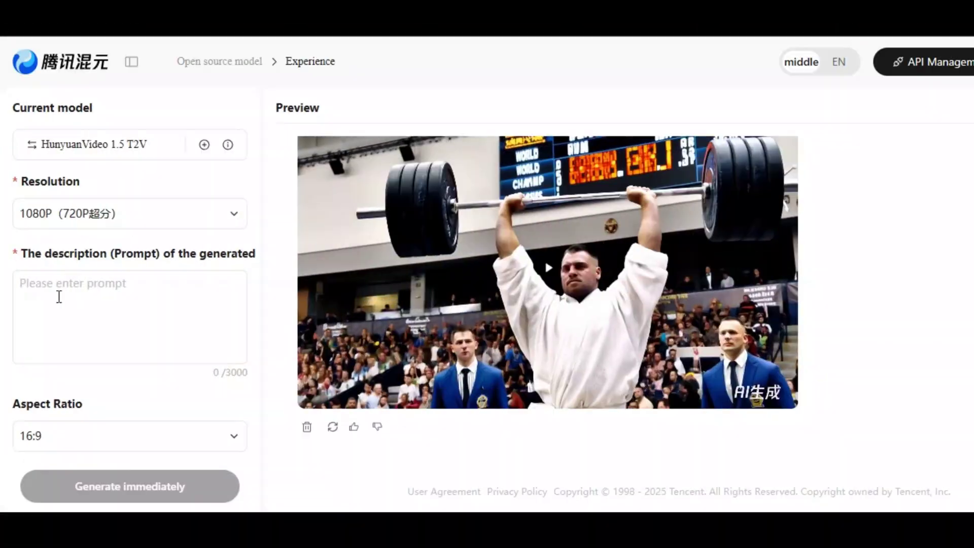
Step: Paste the warehouse group prompt and generate the video
right_click(57, 296)
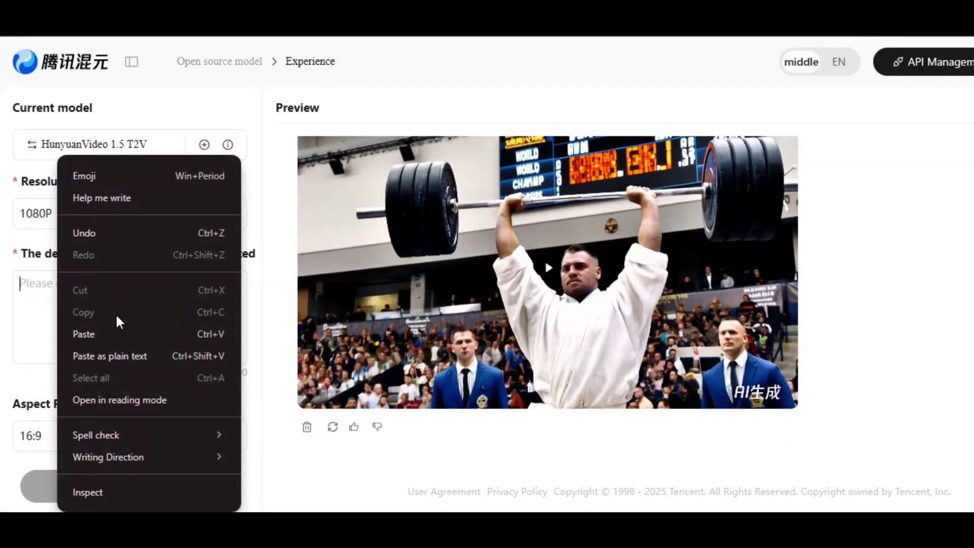
click(120, 330)
click(239, 472)
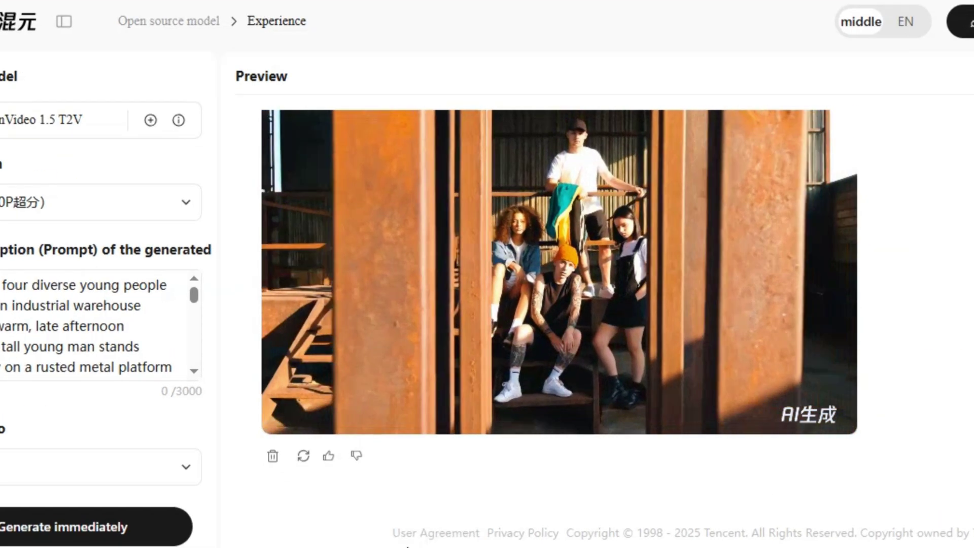
mouse_move(558, 274)
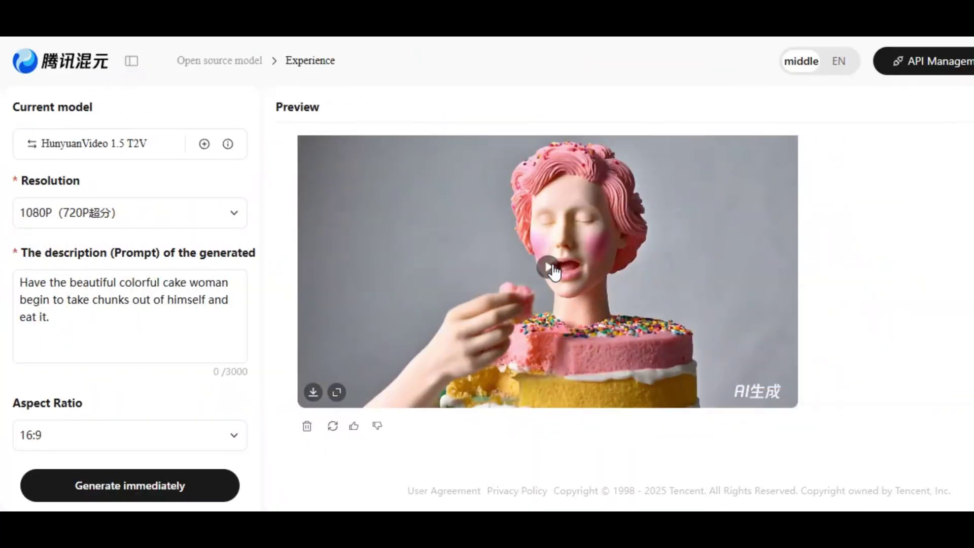
Step: Replay the cake woman video, then paste the little-girl garden prompt and generate
click(548, 267)
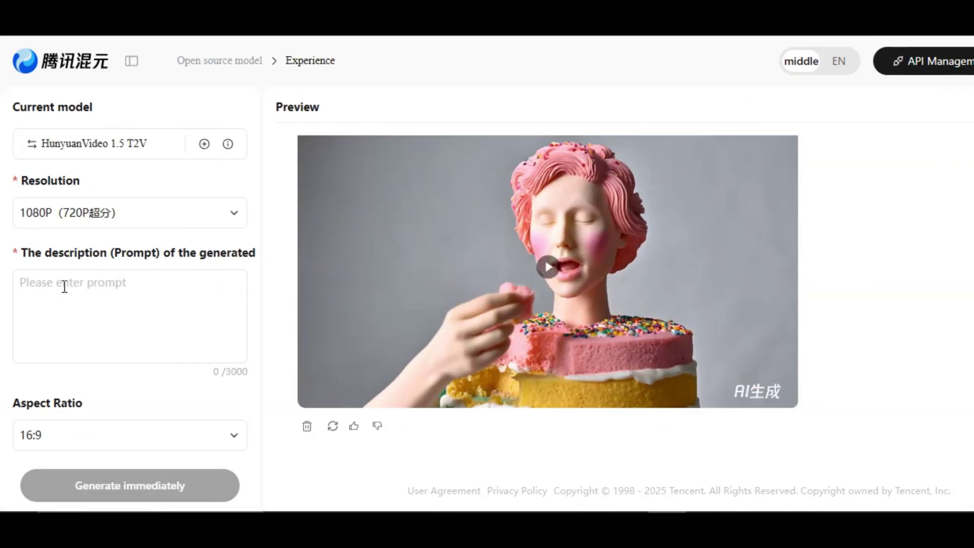
right_click(62, 283)
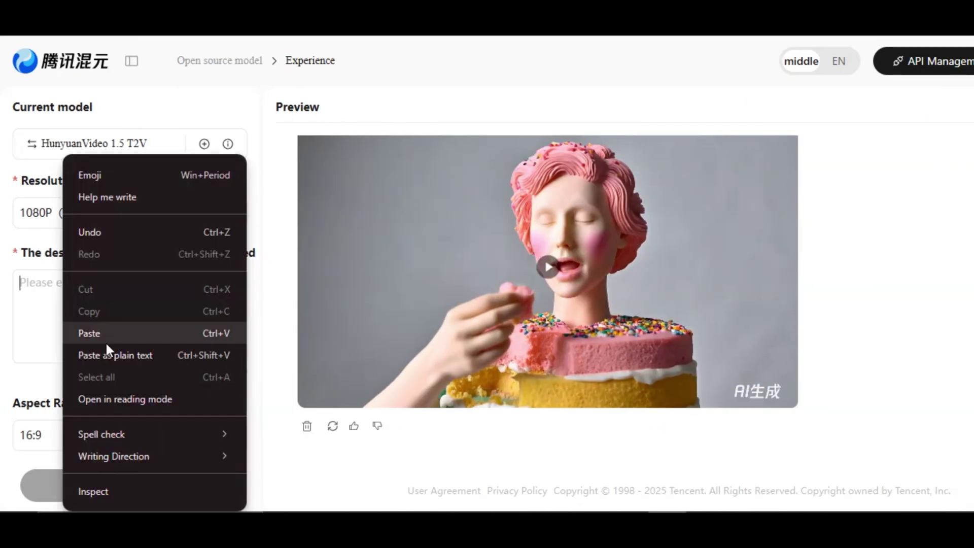
click(89, 333)
click(165, 480)
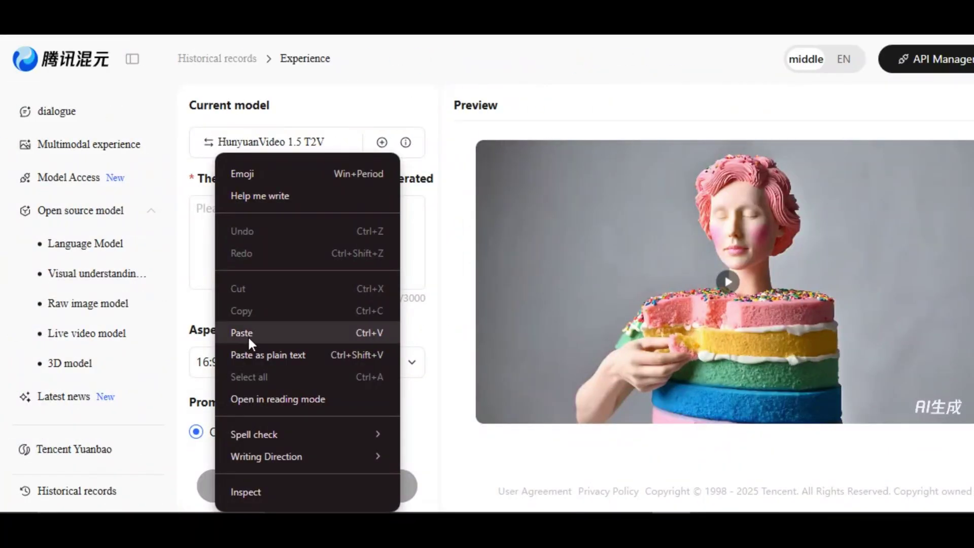
Step: Paste the immiscible coloured liquids prompt and generate the clip
click(241, 333)
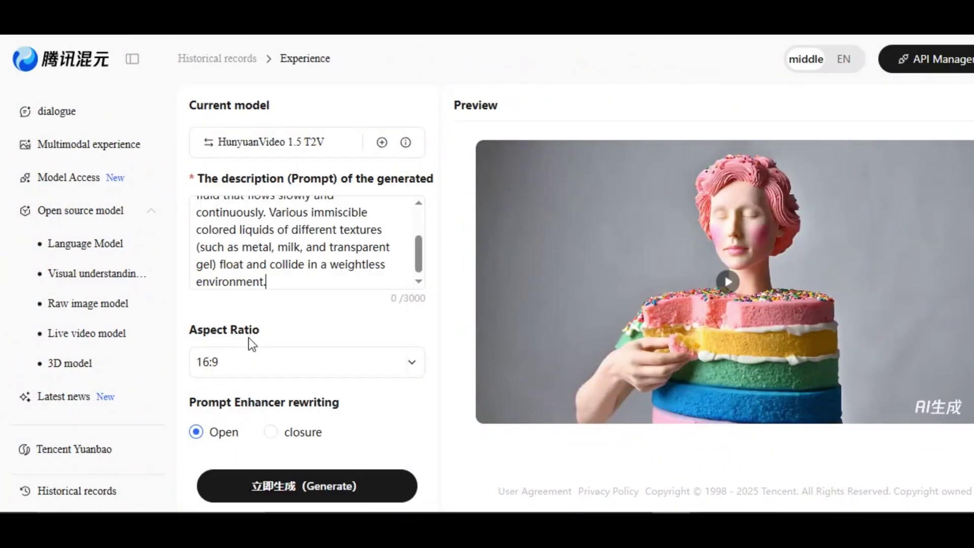
click(328, 486)
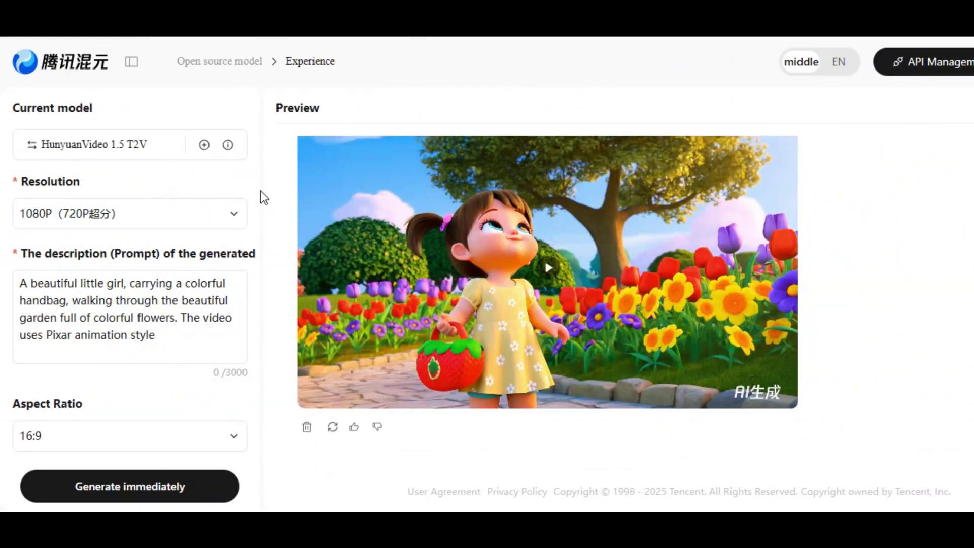
Step: Switch the current model to HunyuanVideo 1.5 I2V and confirm the change
click(176, 150)
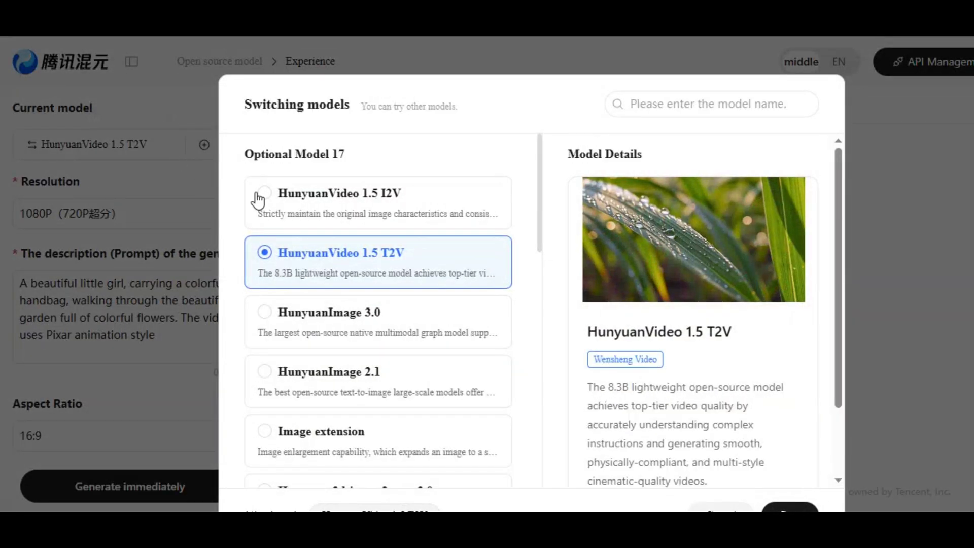
click(417, 203)
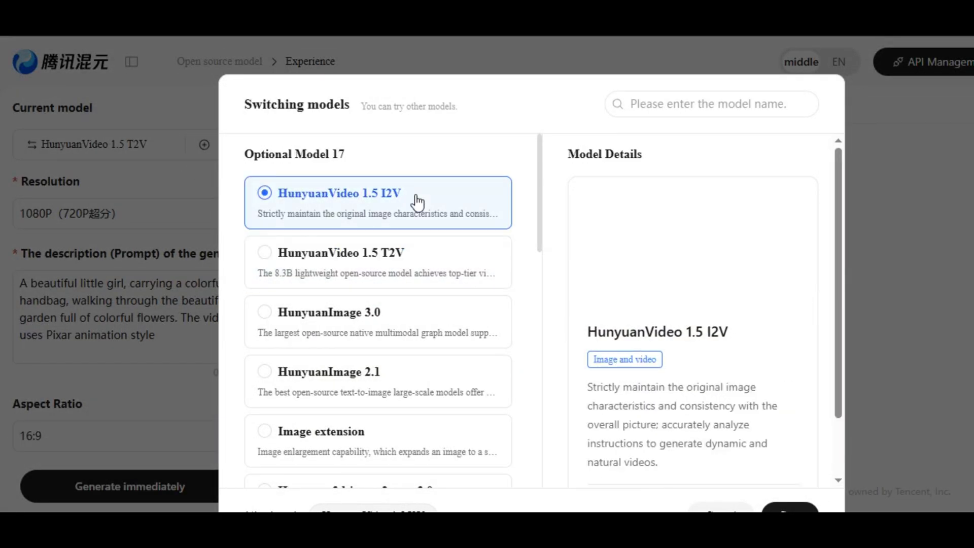
scroll(710, 455, down, 2)
click(774, 459)
Step: Set resolution to 1080P and upload the photo of the woman in a knit hat
click(233, 214)
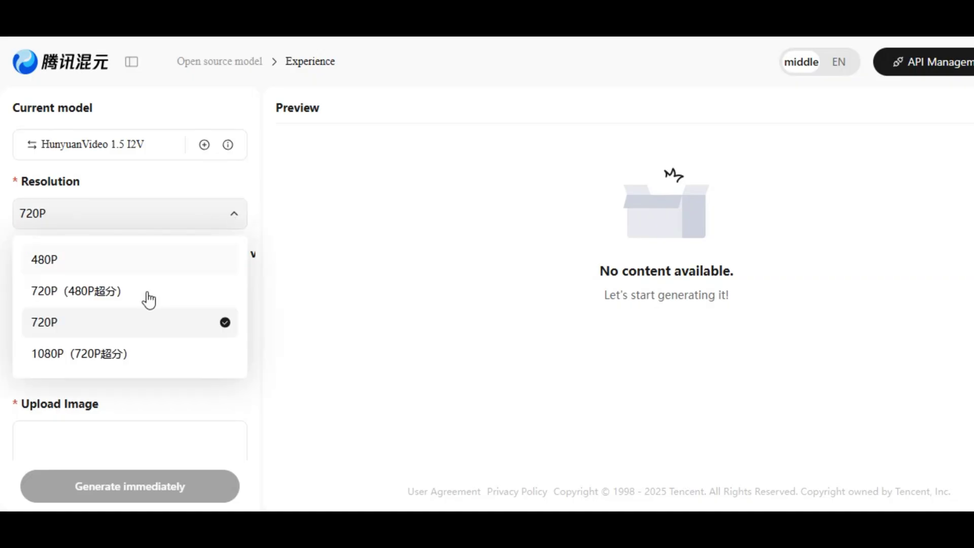
click(124, 351)
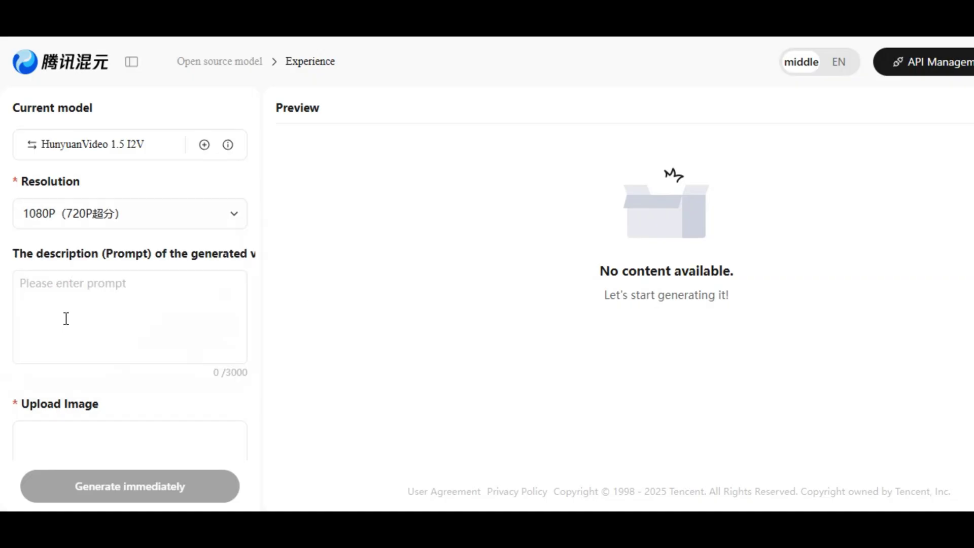
scroll(66, 317, down, 3)
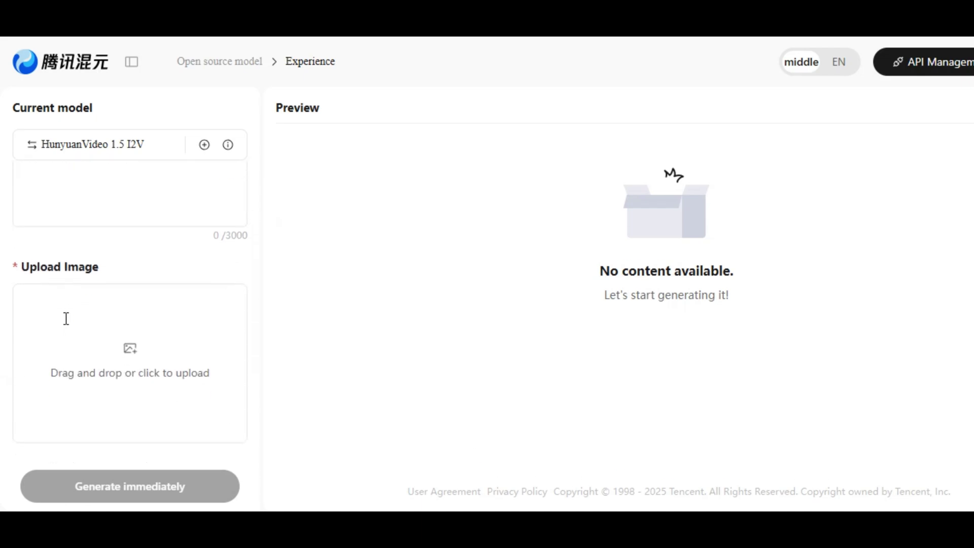
click(139, 332)
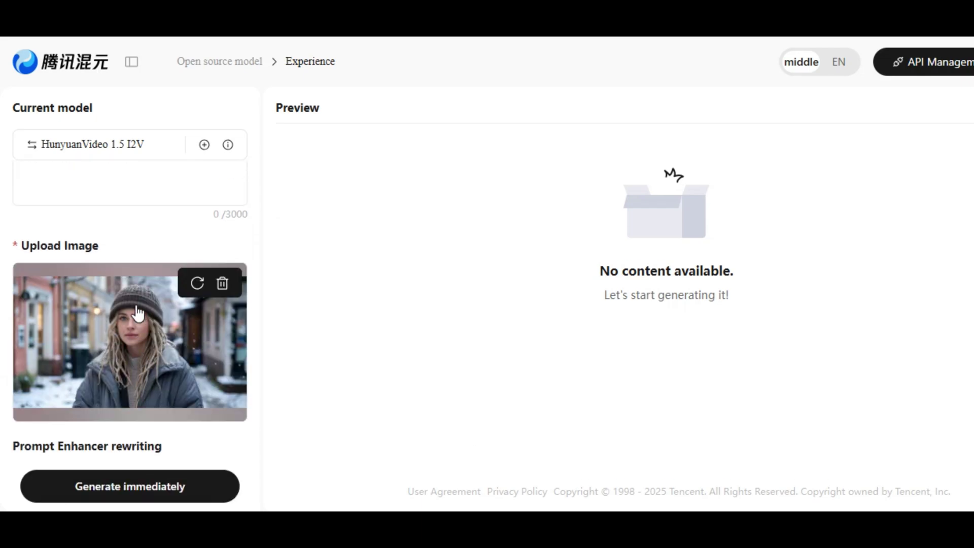
Step: Generate the camera-tracking clip of the snowy-street woman talking and gesturing, then play it
scroll(138, 314, up, 3)
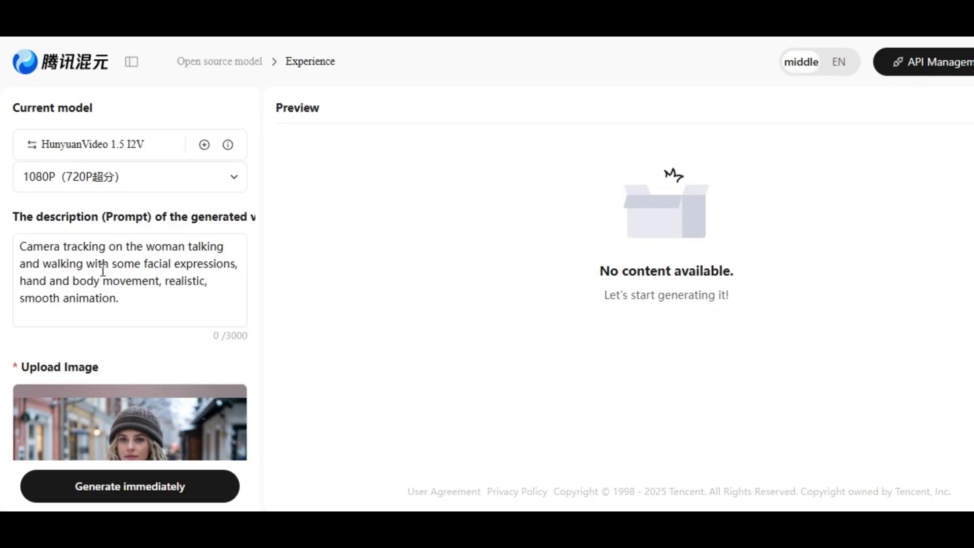
scroll(64, 267, down, 3)
click(150, 482)
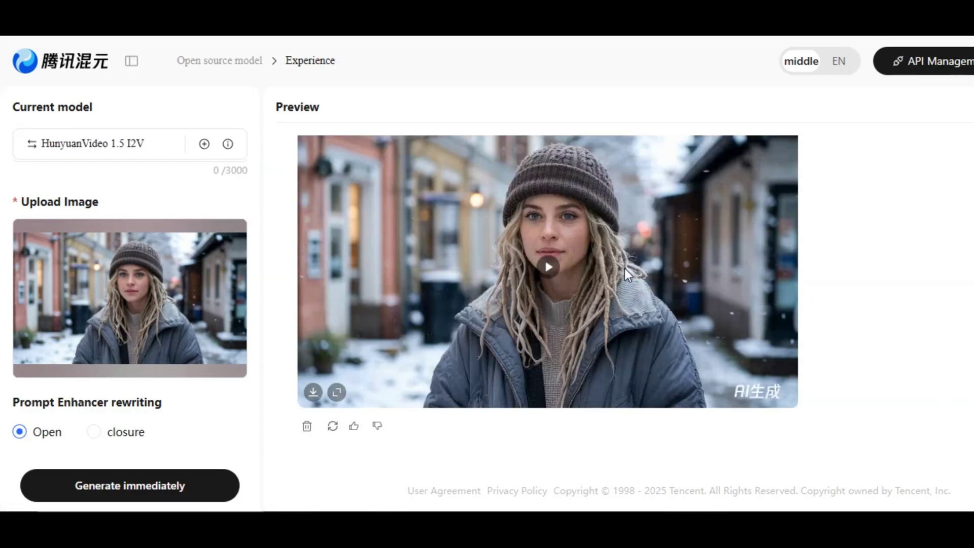
click(548, 271)
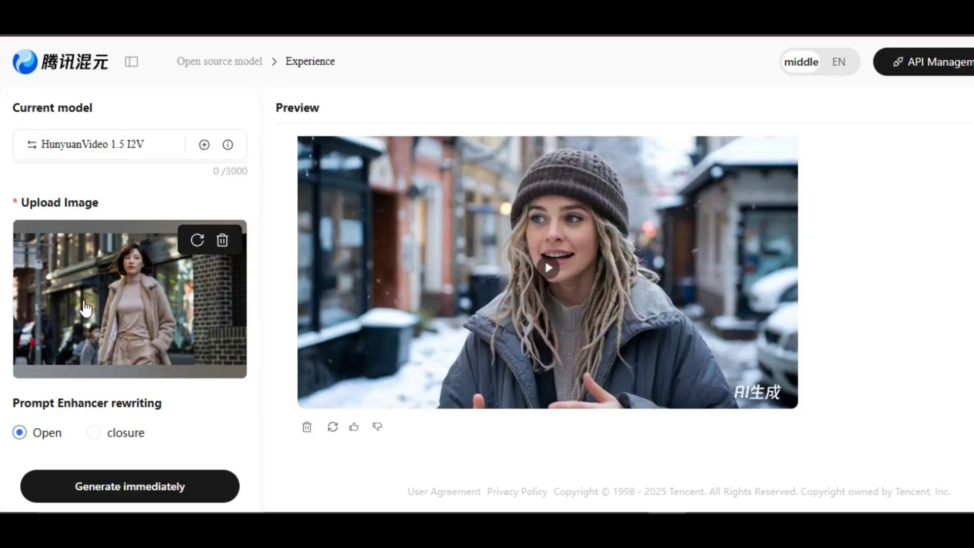
Step: Generate a 1080P video of the beige fur-coat woman walking along the city street
click(159, 479)
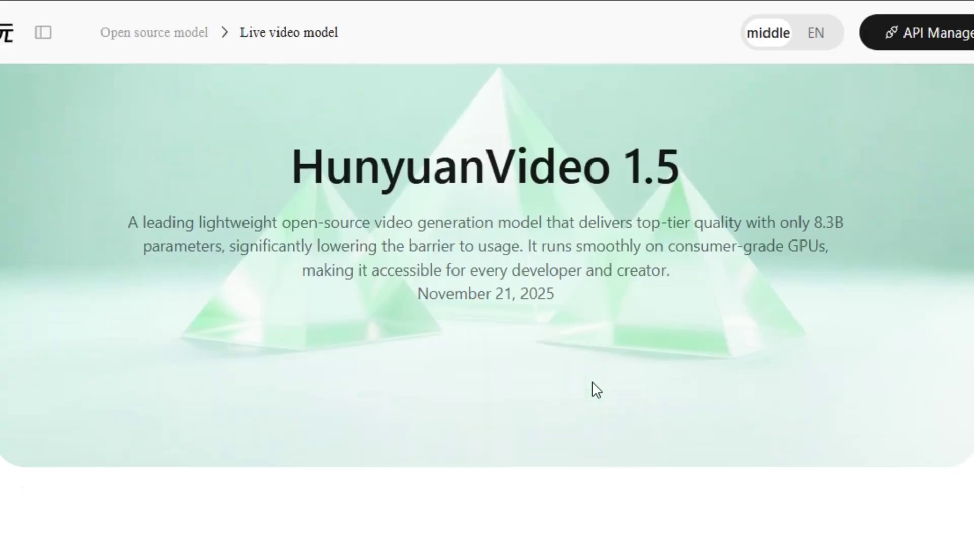
Step: Browse the Live video model examples down to the stylised cake man and claymation girl
scroll(563, 335, down, 8)
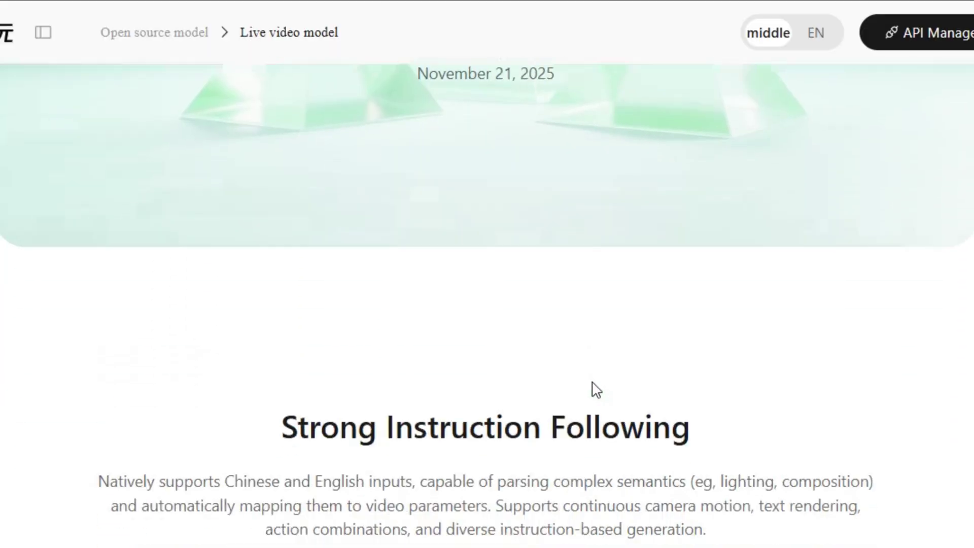
scroll(592, 385, down, 2)
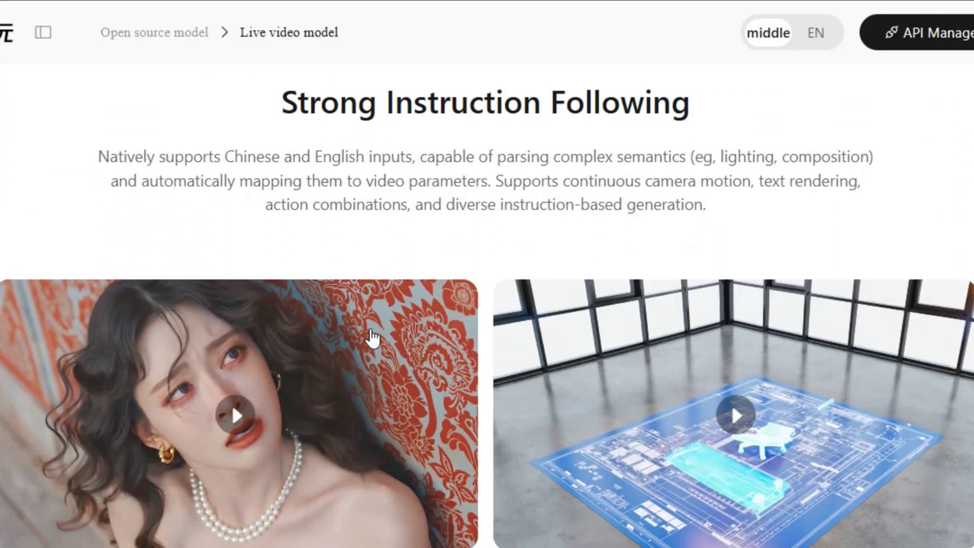
scroll(512, 440, down, 5)
scroll(512, 440, down, 10)
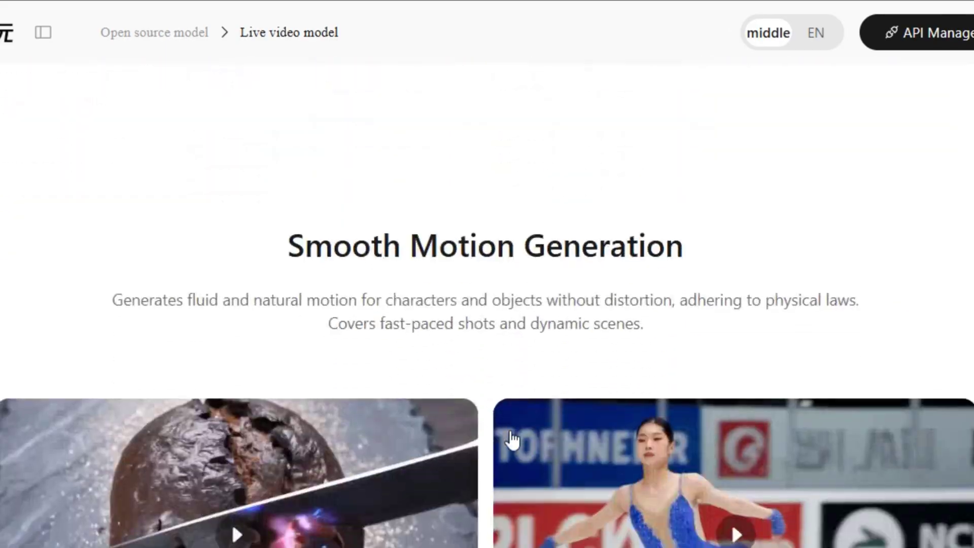
scroll(511, 439, down, 10)
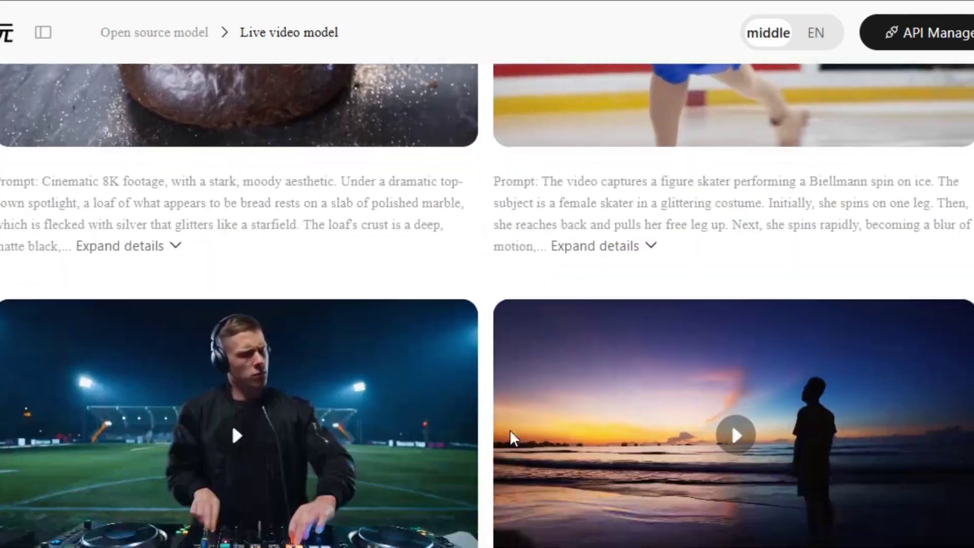
scroll(511, 431, down, 14)
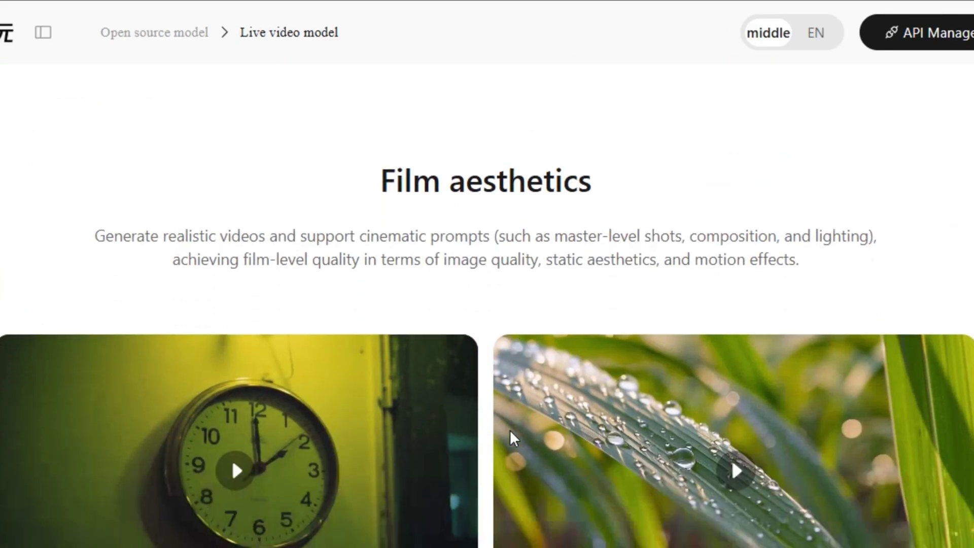
scroll(513, 440, down, 15)
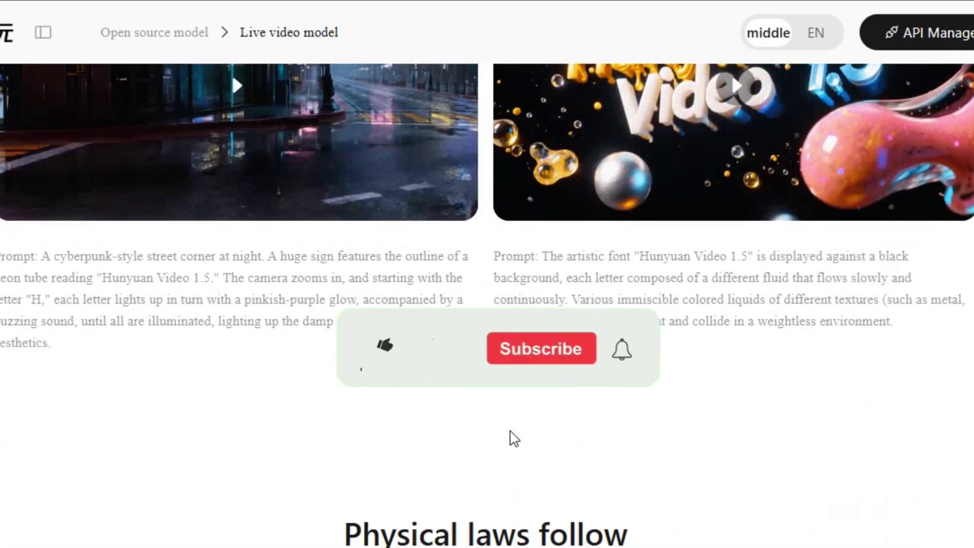
scroll(510, 430, down, 12)
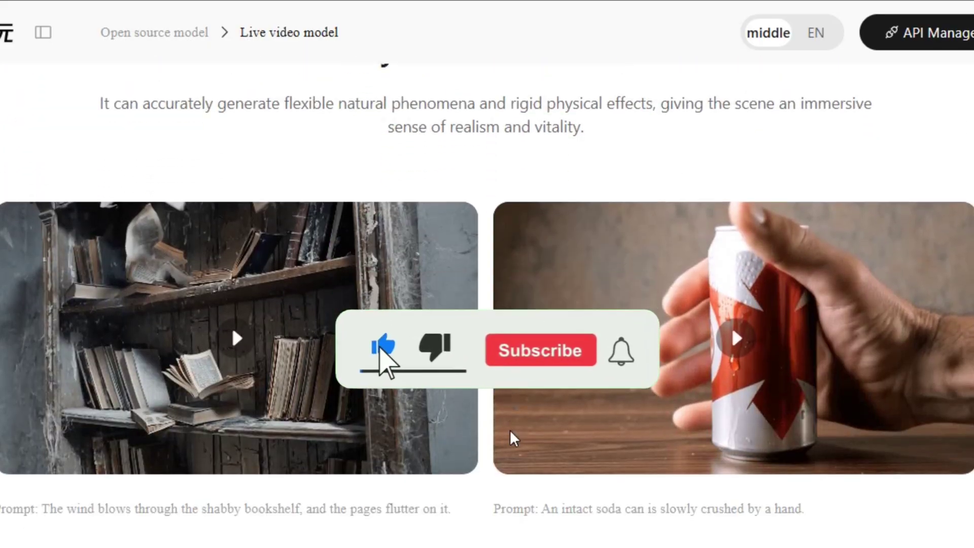
scroll(510, 430, down, 12)
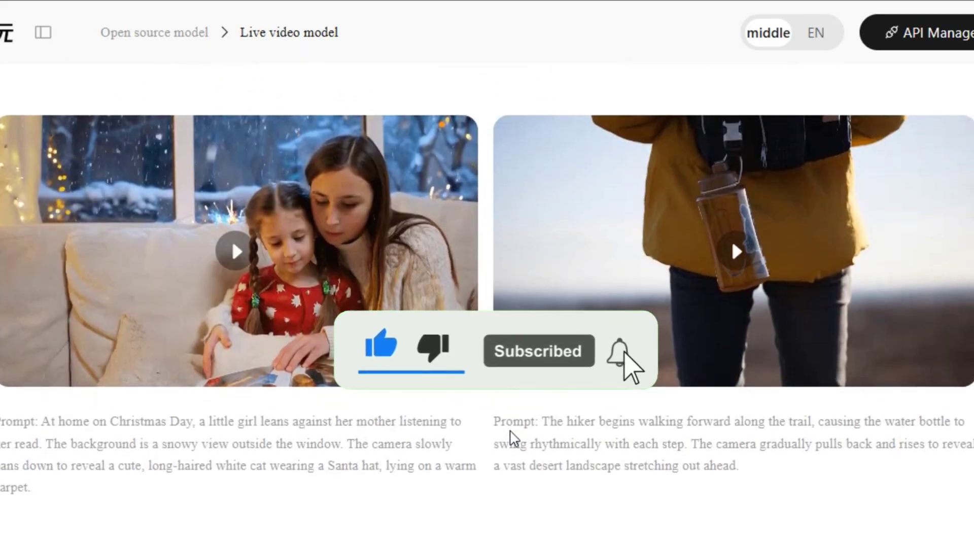
scroll(510, 430, down, 12)
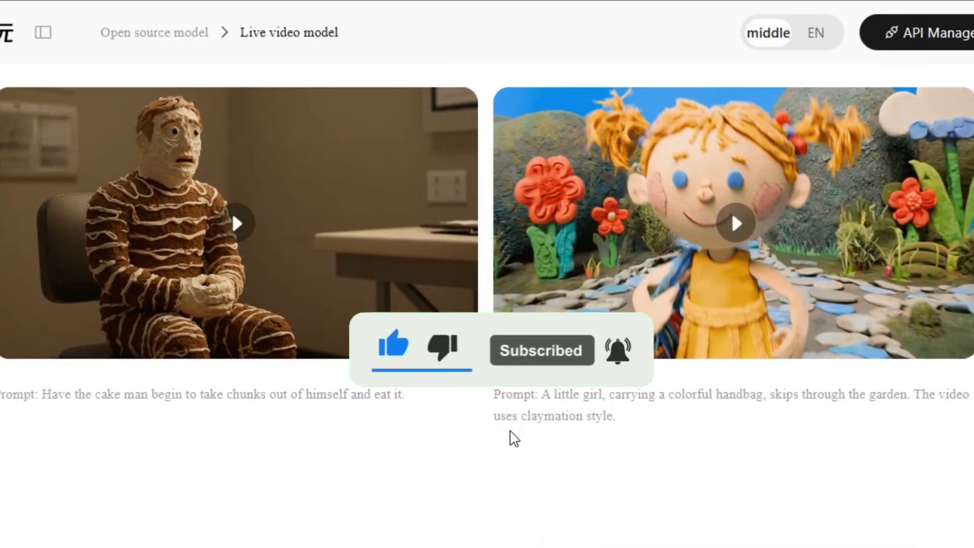